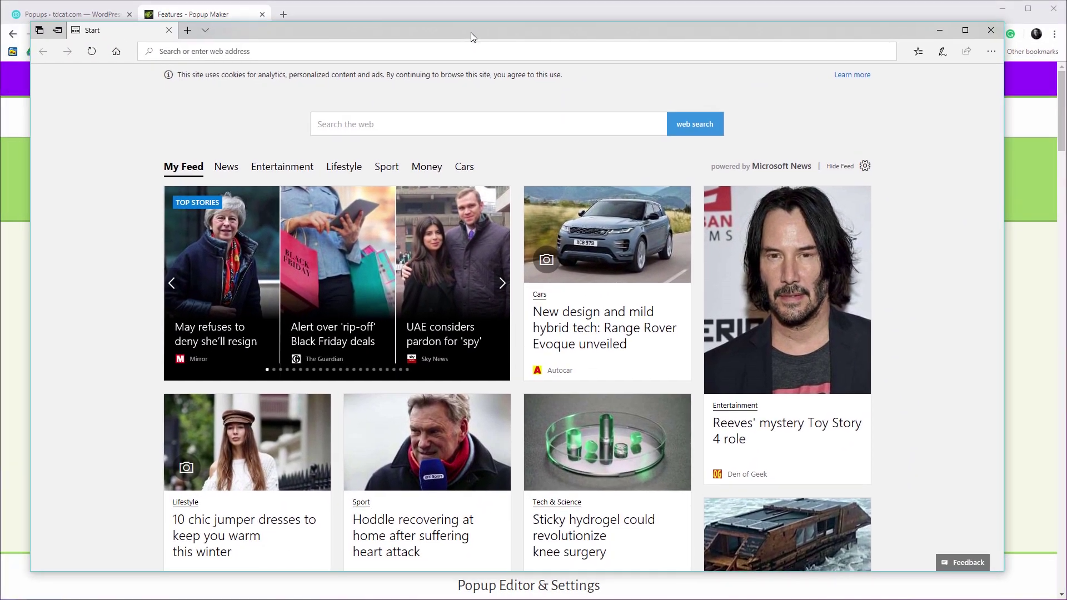
- Load tdcat.com in the open browser window and look over its home page
left_click(323, 52)
type("tdcat.com/")
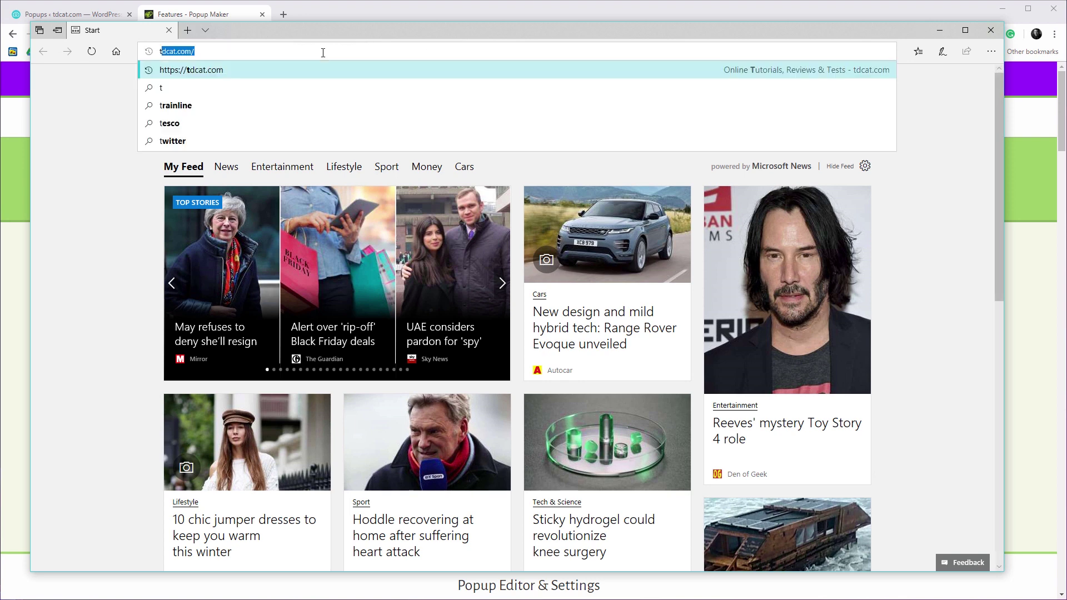
key("Return")
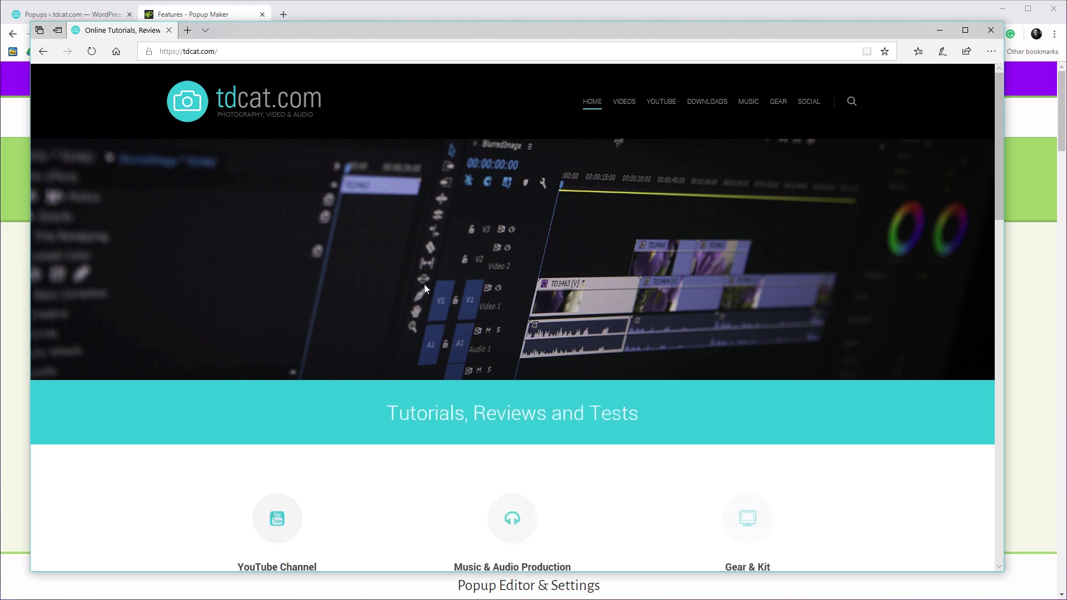
scroll(424, 285, "down", 5)
scroll(475, 308, "up", 4)
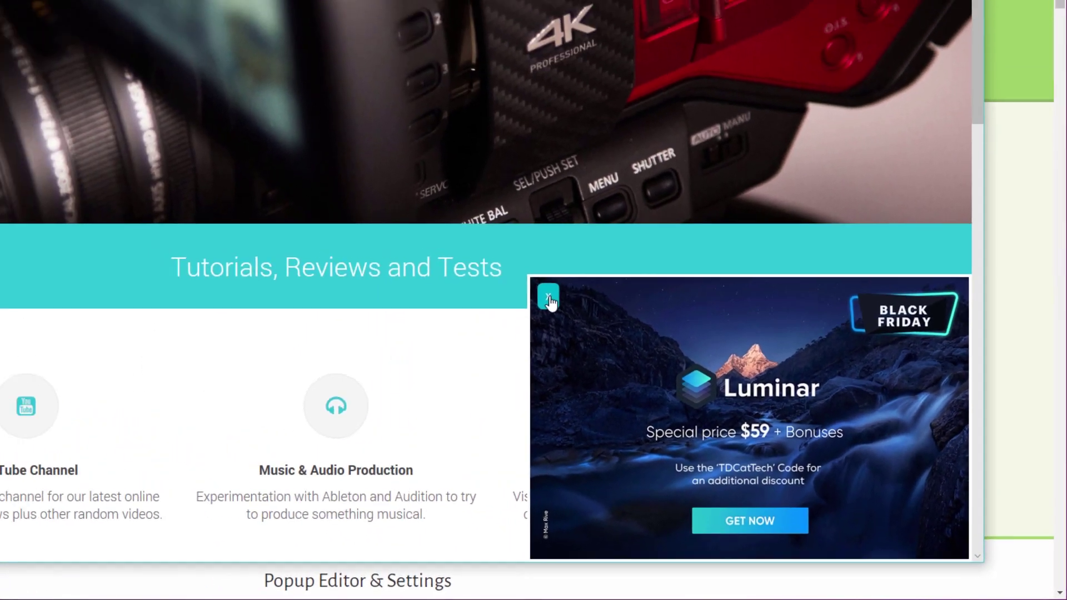
- Dismiss the Luminar Black Friday popup on the tdcat.com home page and close that browser window
left_click(549, 300)
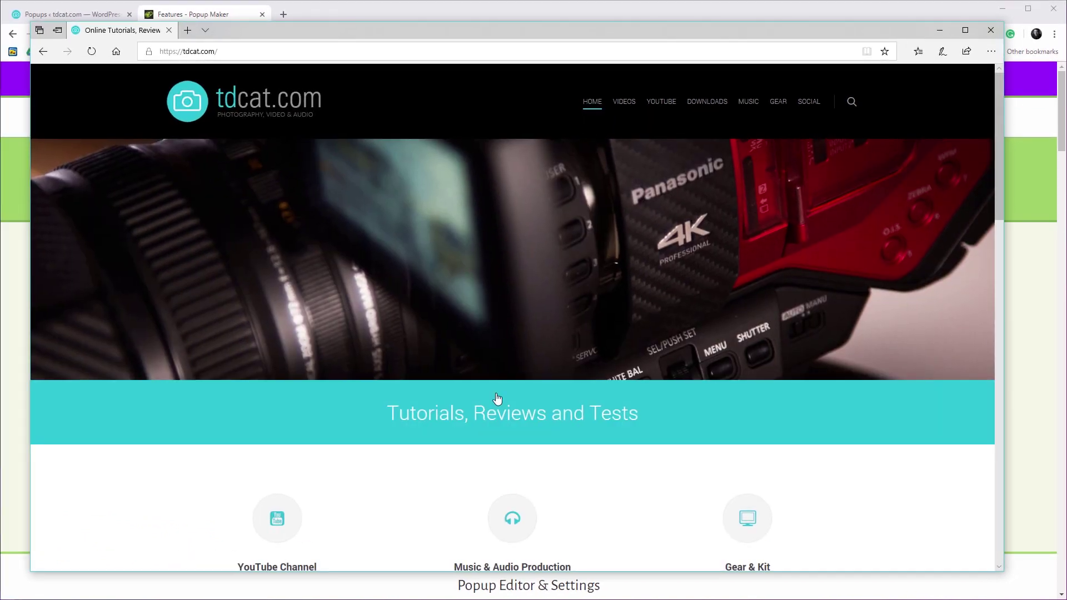
scroll(497, 395, "down", 5)
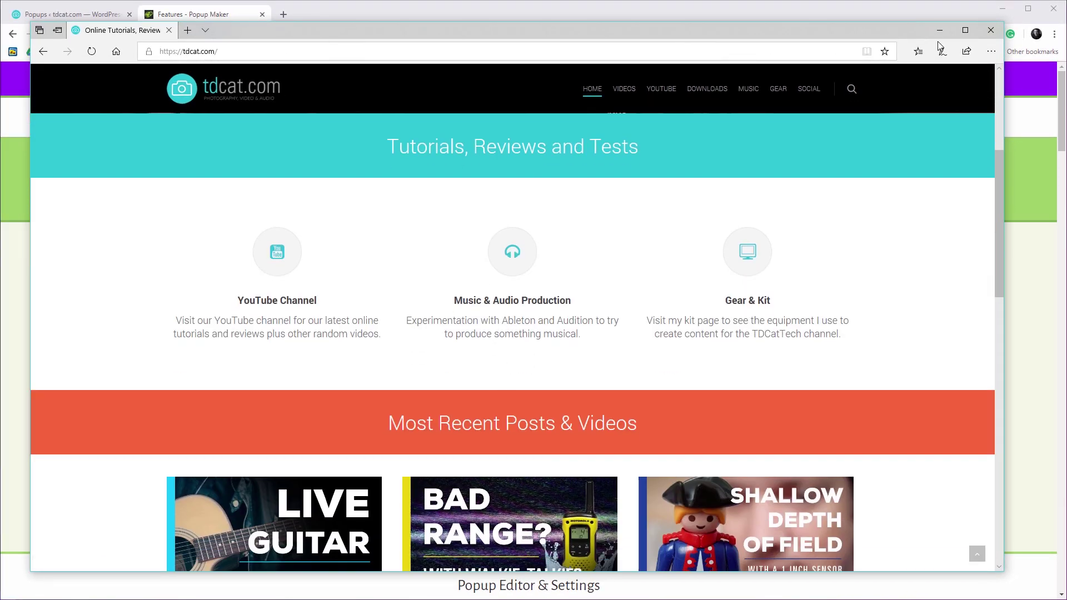
left_click(988, 33)
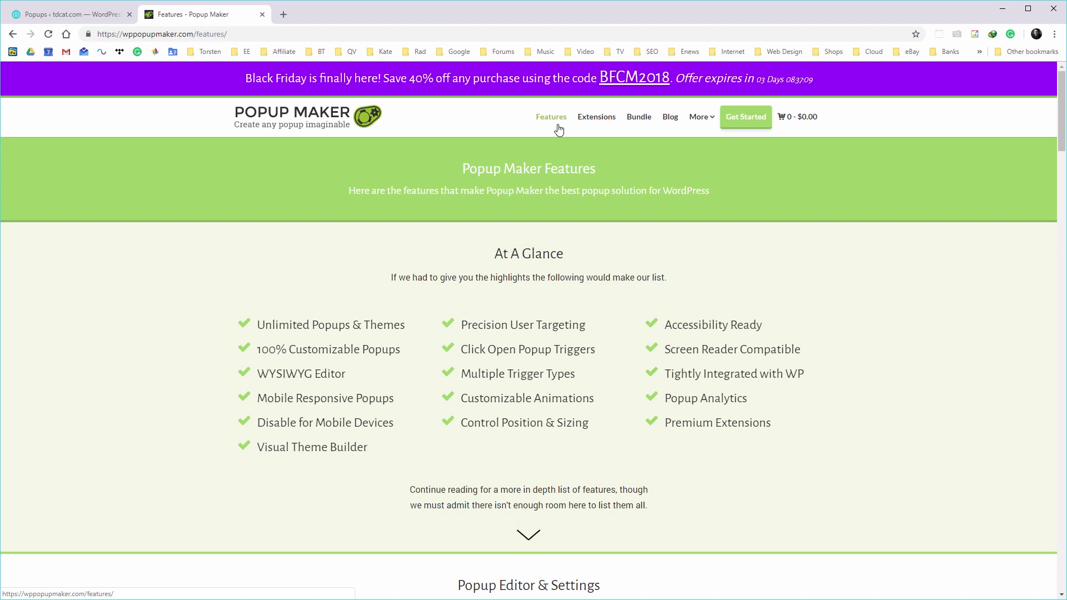
- Open Popup Maker's Extensions page and survey the premium extensions down to the end of the list
left_click(614, 123)
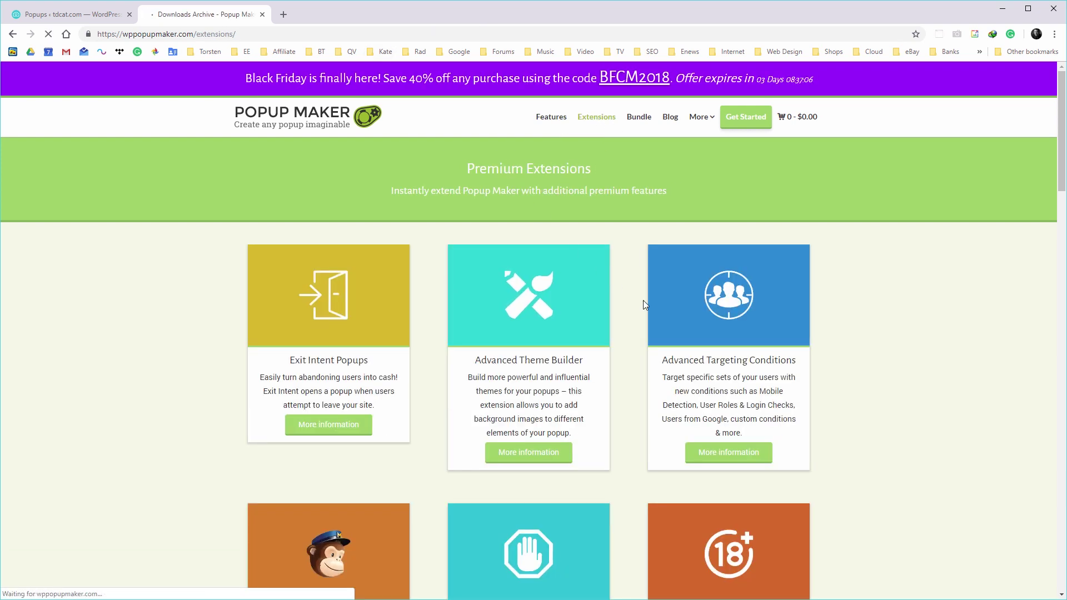
scroll(643, 302, "down", 5)
scroll(677, 331, "down", 12)
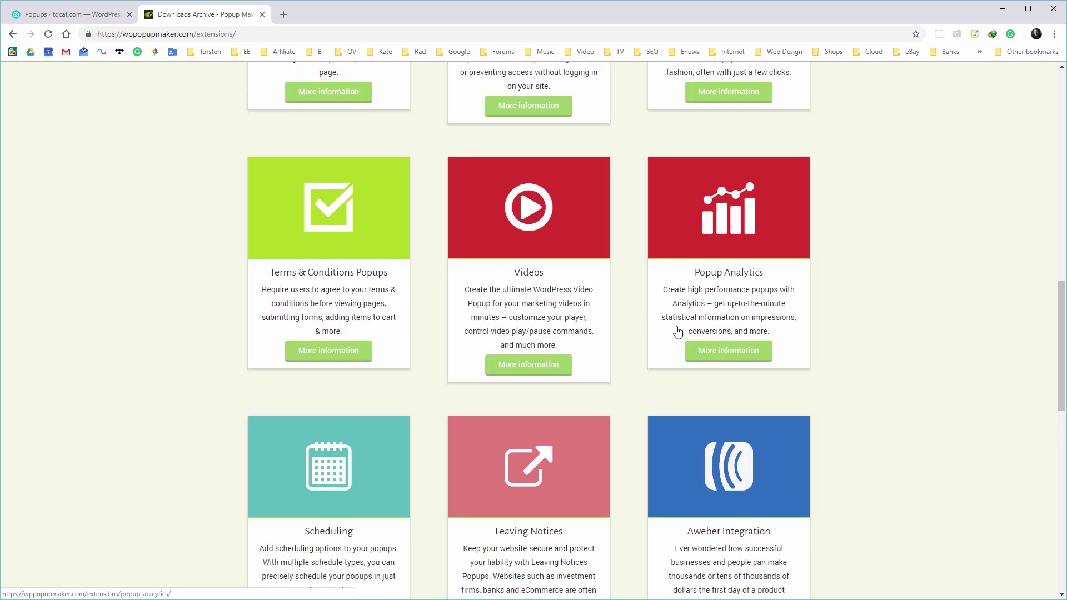
scroll(679, 331, "down", 4)
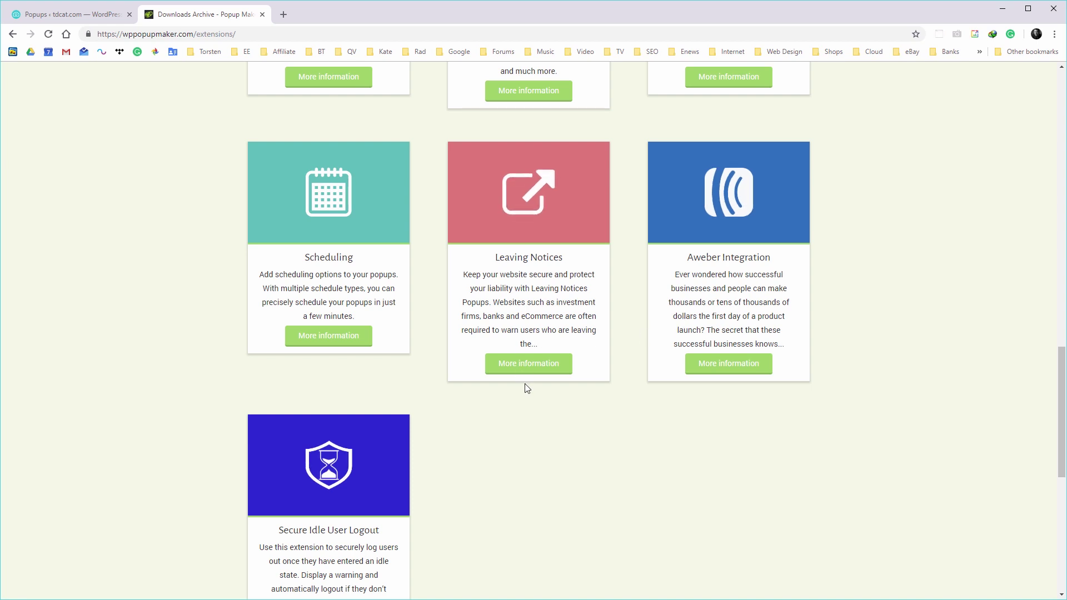
- Review the premium extension descriptions from Scheduling back up to Exit Intent Popups
scroll(527, 386, "up", 2)
scroll(552, 411, "up", 2)
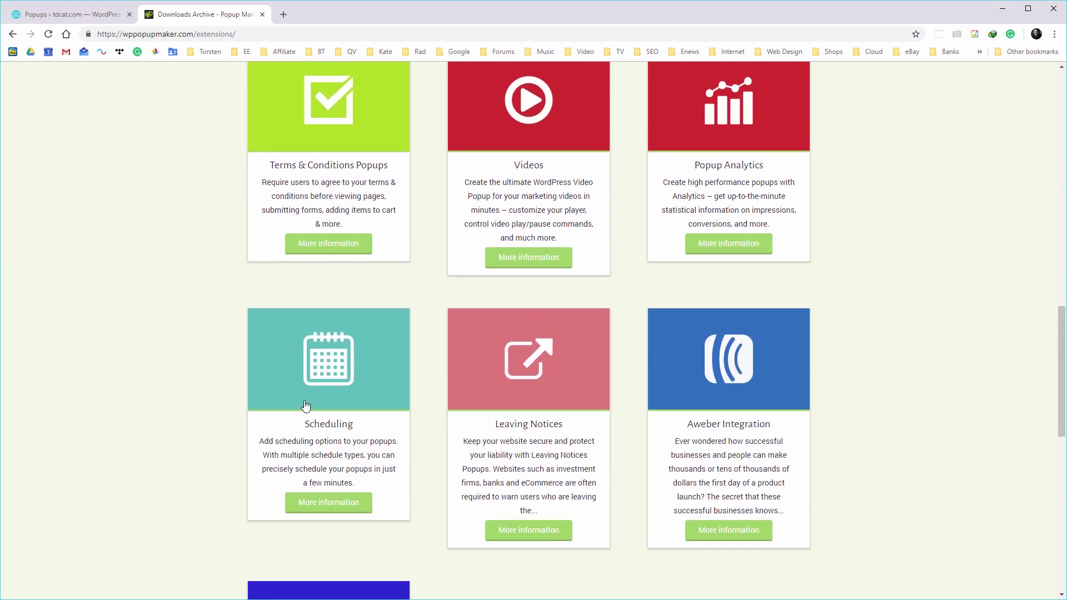
scroll(389, 278, "up", 2)
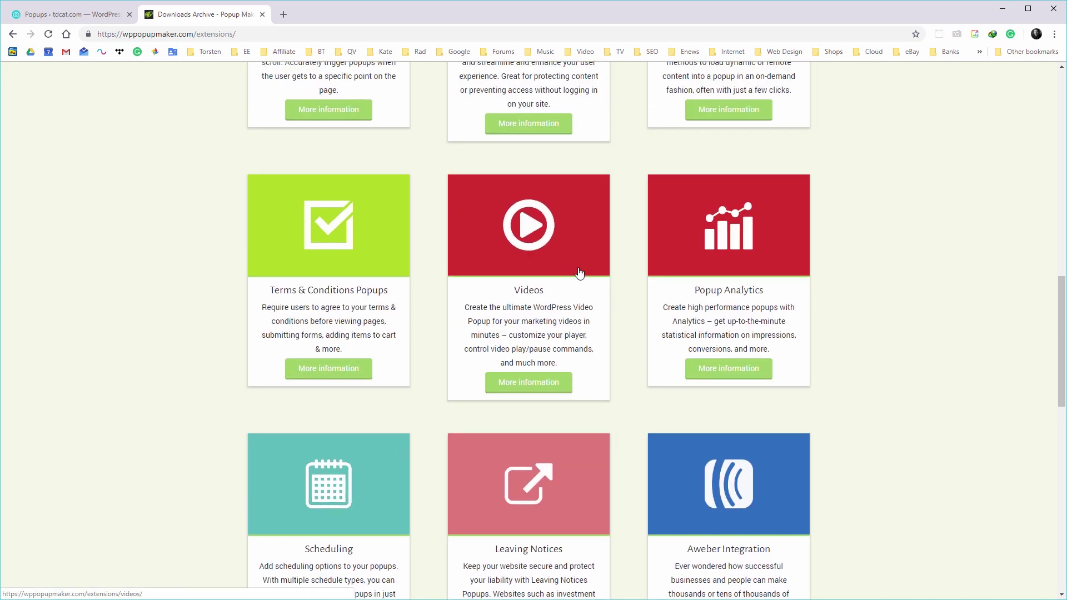
scroll(611, 289, "up", 1)
scroll(636, 308, "up", 3)
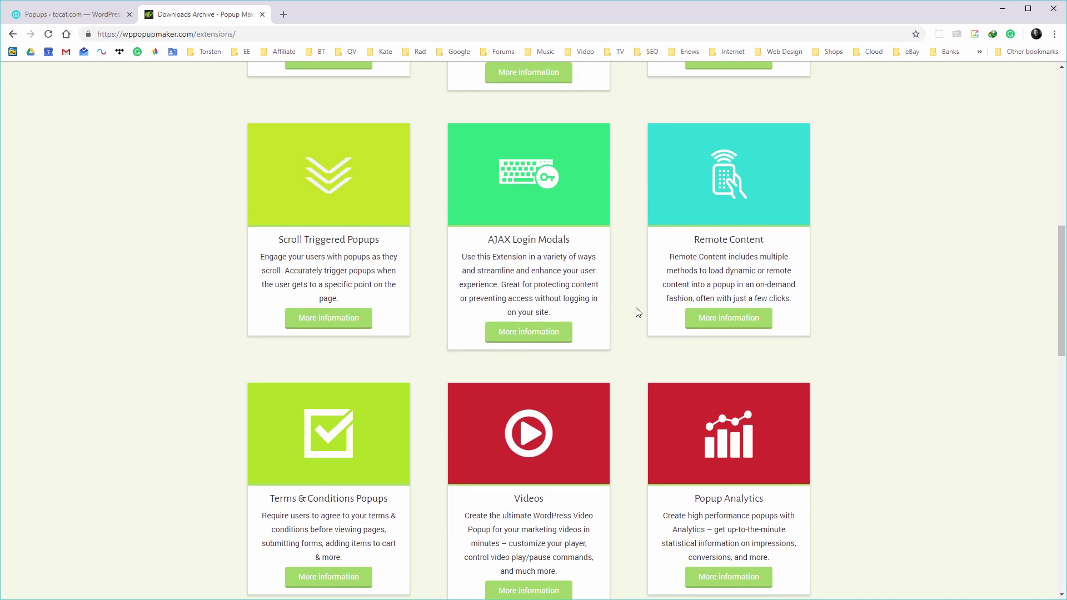
scroll(667, 356, "up", 2)
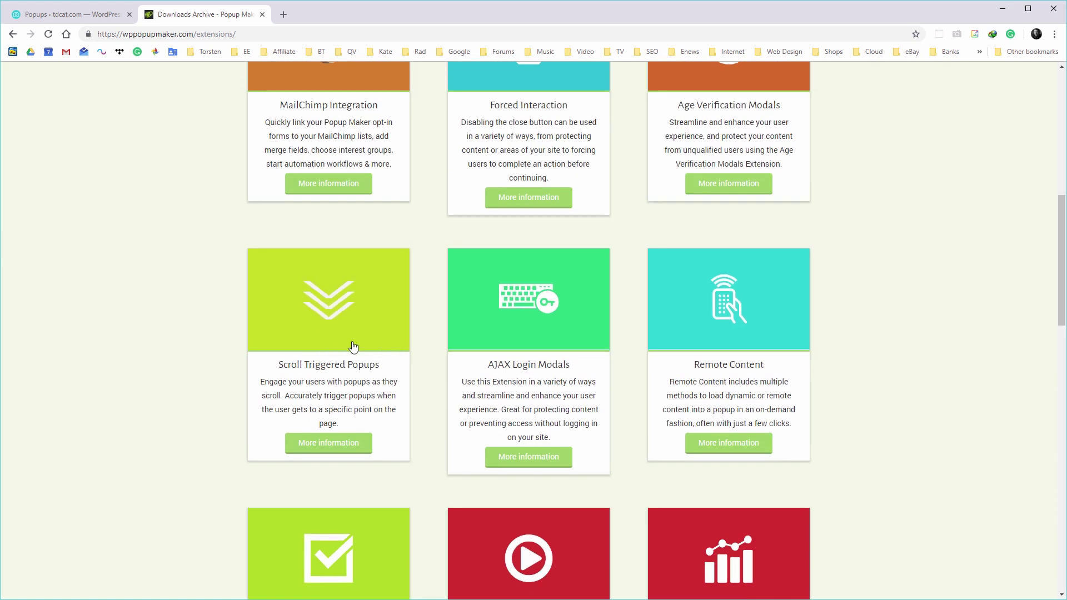
scroll(337, 307, "up", 2)
scroll(341, 345, "up", 1)
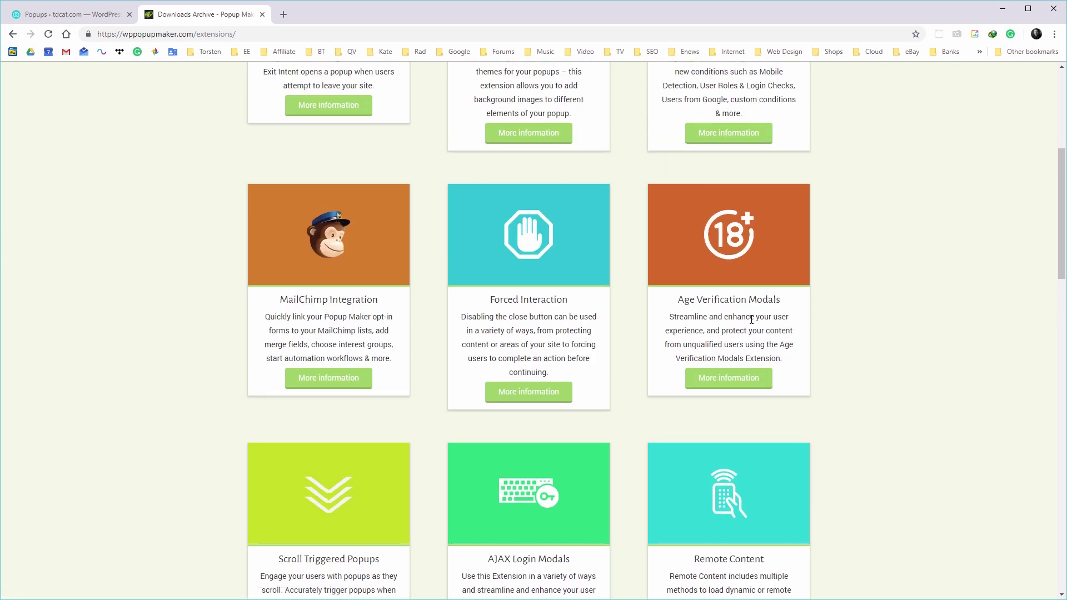
scroll(216, 348, "up", 1)
scroll(423, 350, "up", 2)
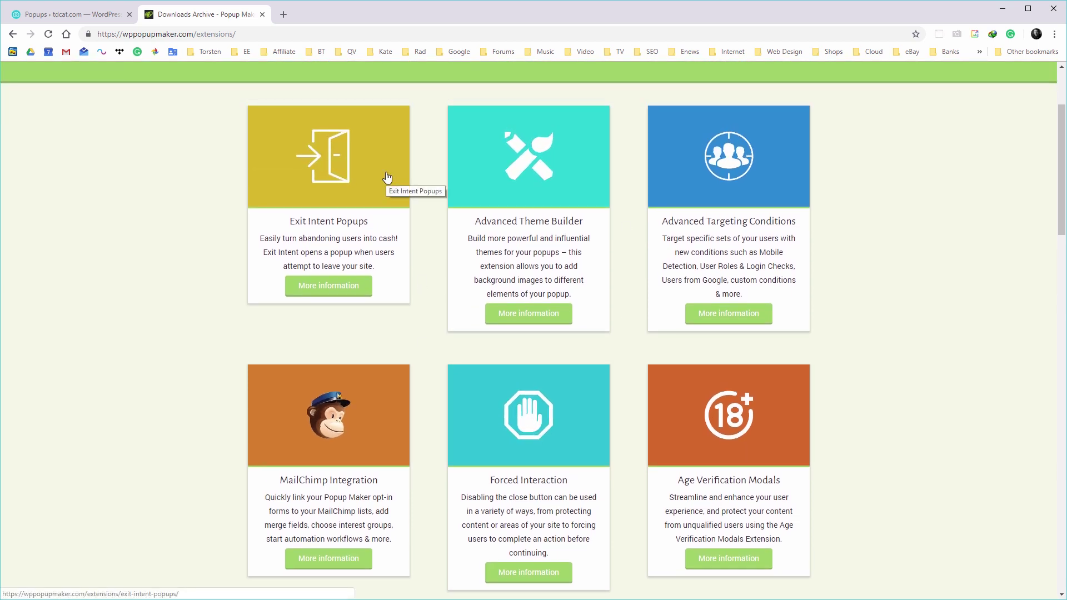
scroll(143, 189, "up", 2)
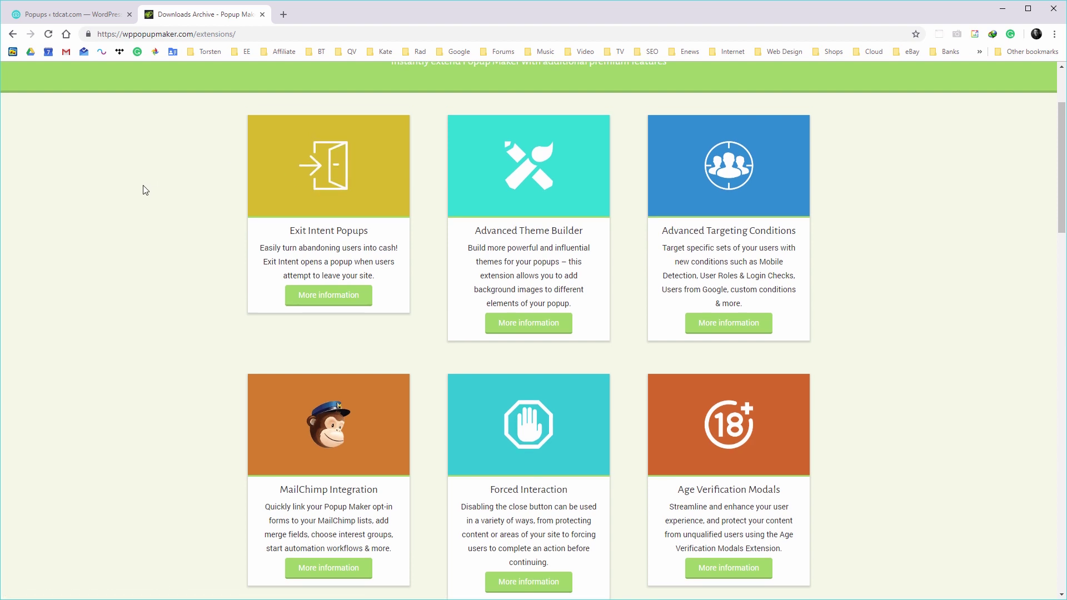
scroll(143, 190, "up", 1)
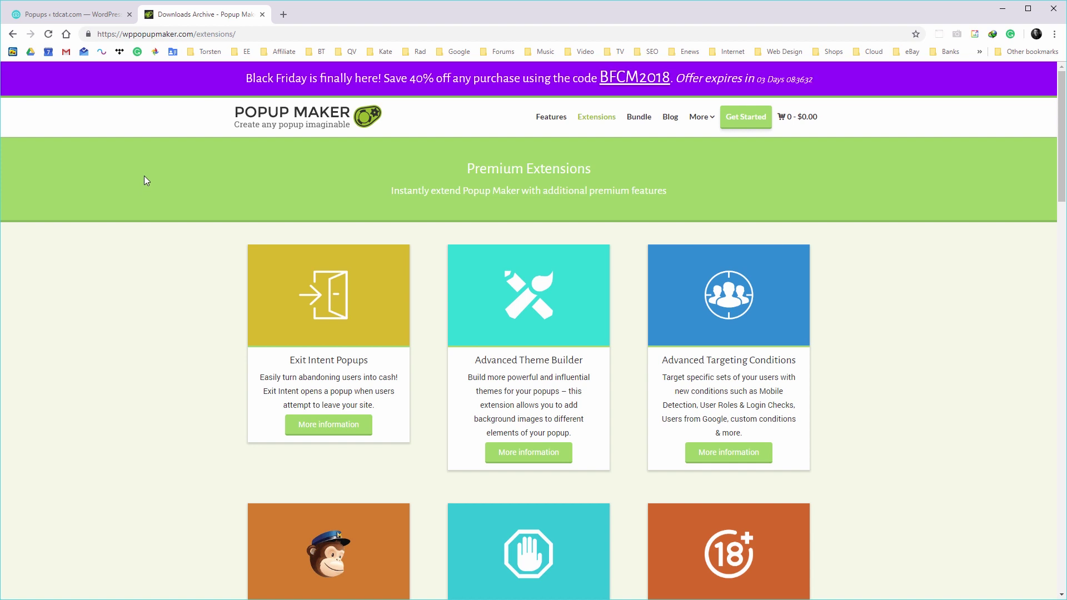
- Return to the WordPress popups list and open the Luminar2018_BlackFriday popup for editing
left_click(64, 19)
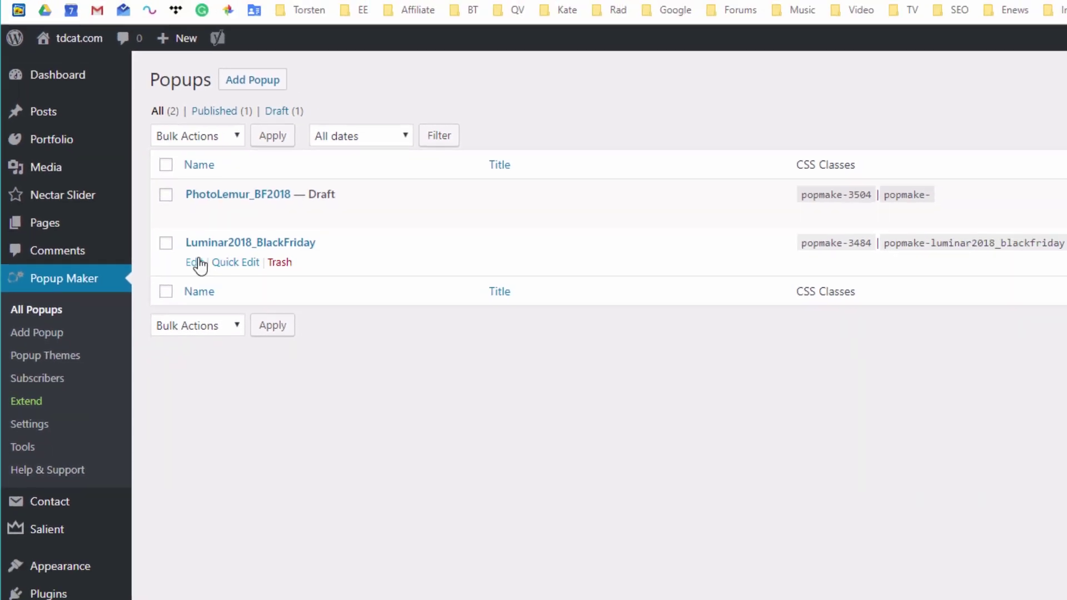
left_click(197, 264)
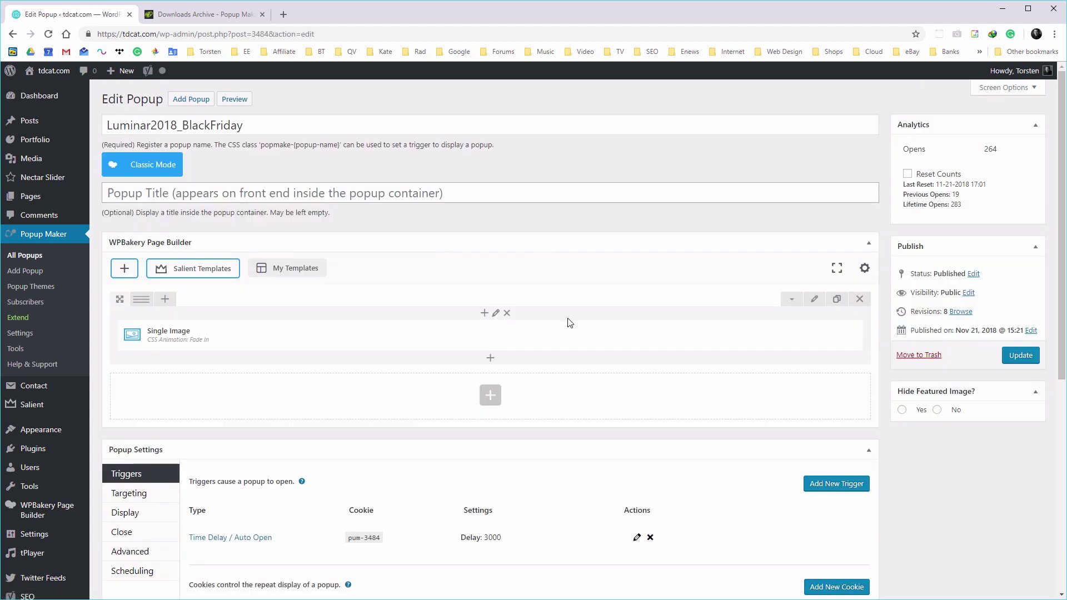
scroll(527, 230, "down", 1)
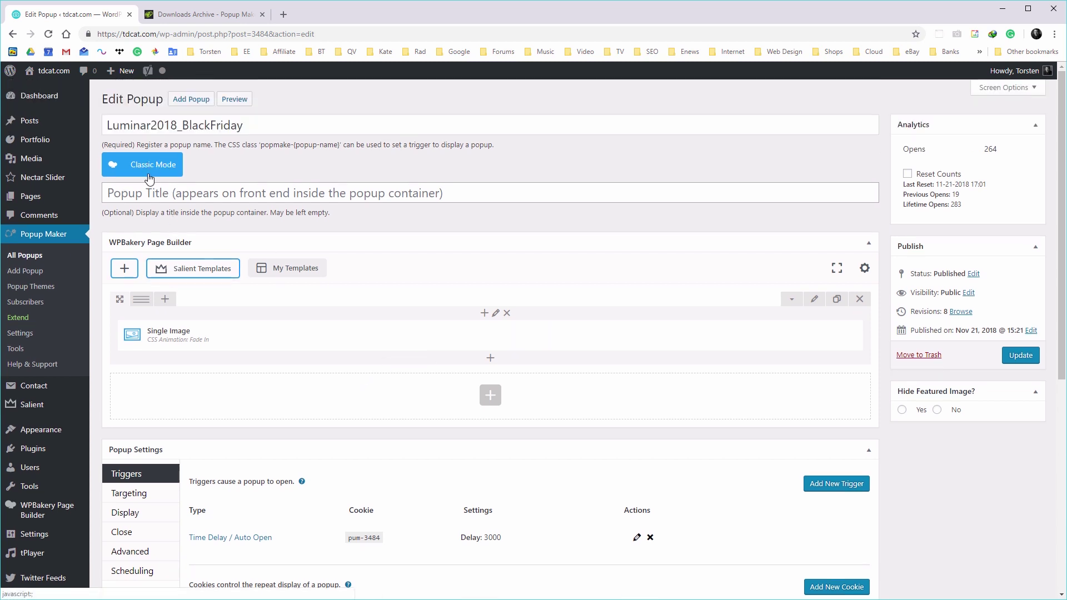
- Inspect the settings of the popup's Single Image element and close them without changes
scroll(383, 233, "down", 1)
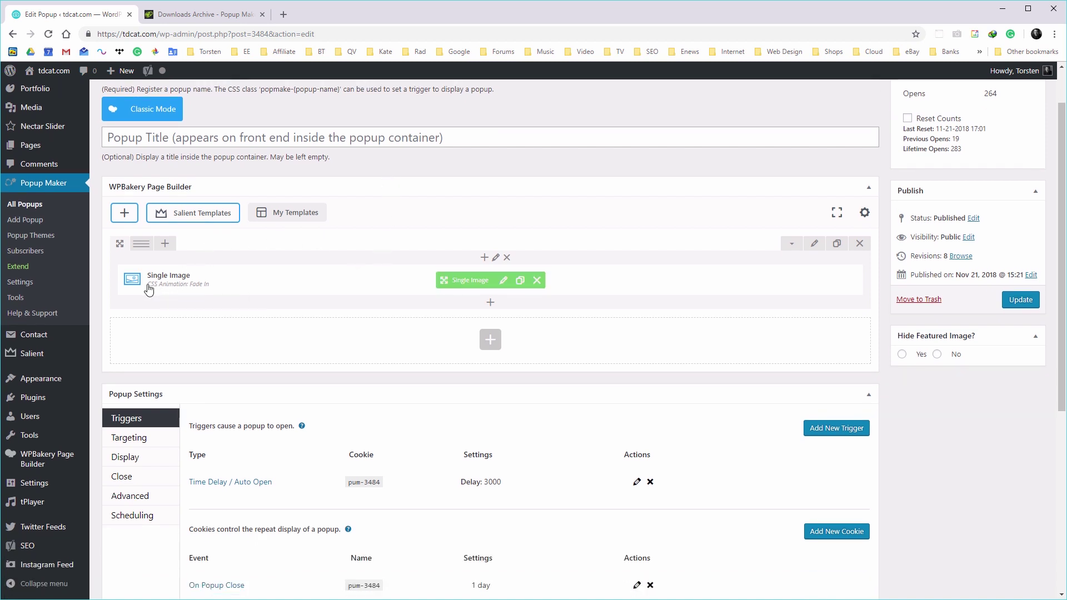
left_click(506, 280)
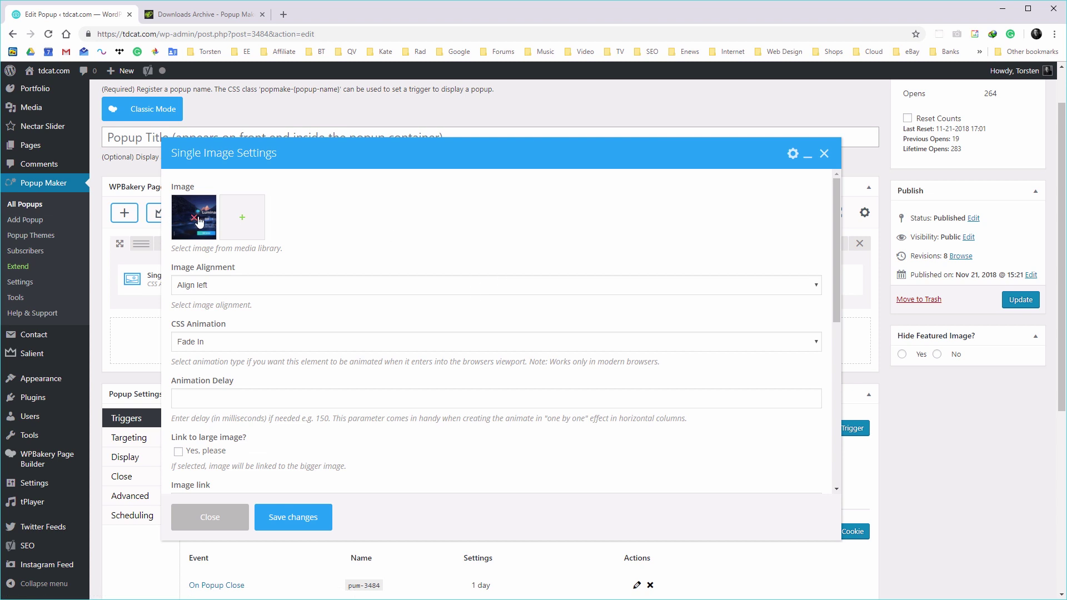
left_click(203, 516)
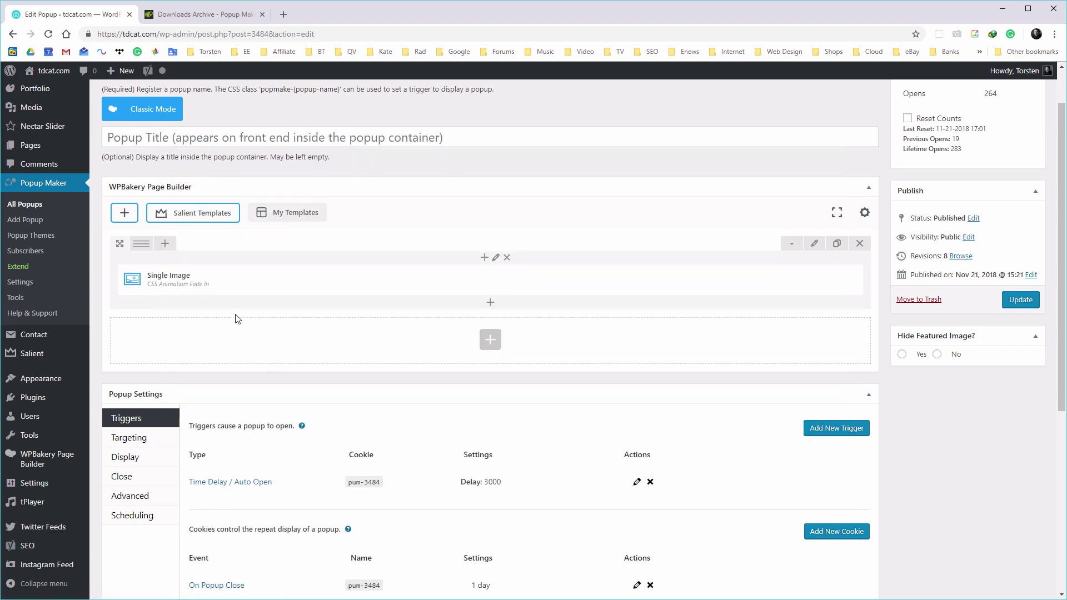
- Examine the popup's page builder content along with its trigger and cookie settings
scroll(142, 303, "down", 3)
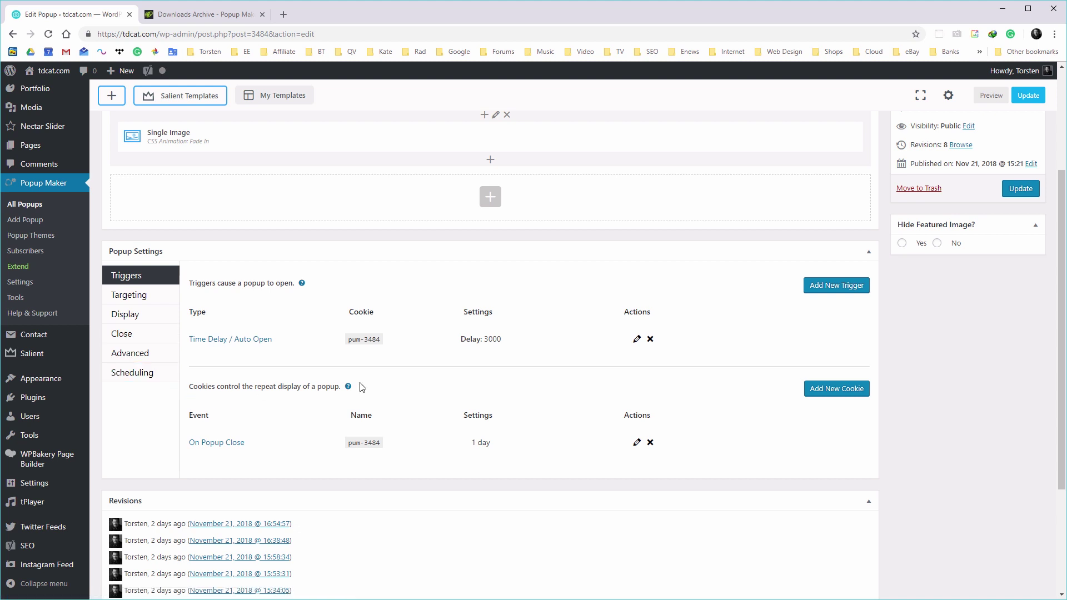
scroll(362, 385, "up", 2)
scroll(361, 385, "up", 2)
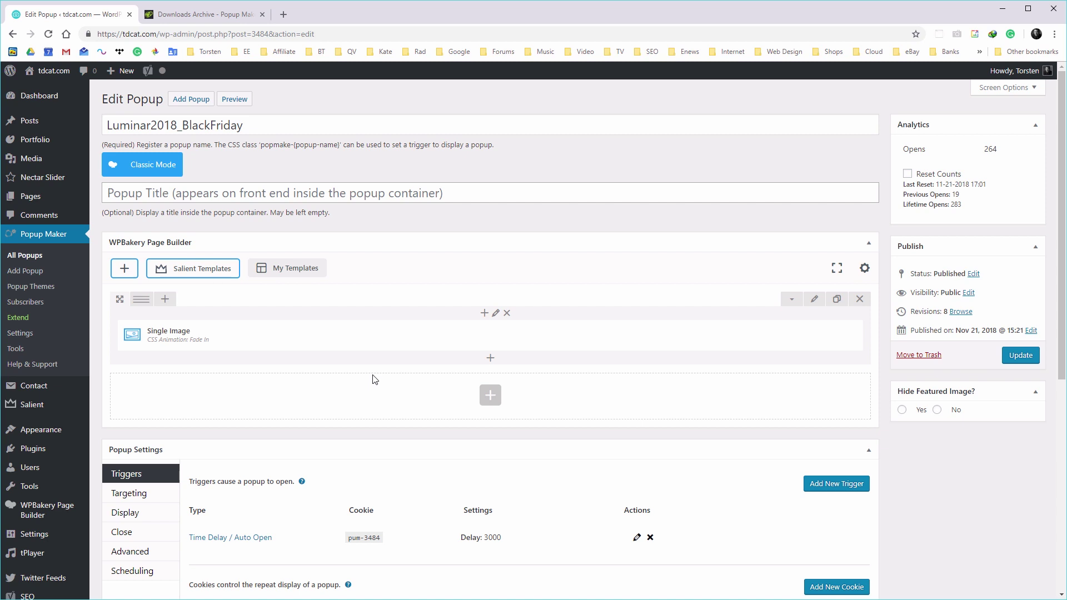
mouse_move(272, 348)
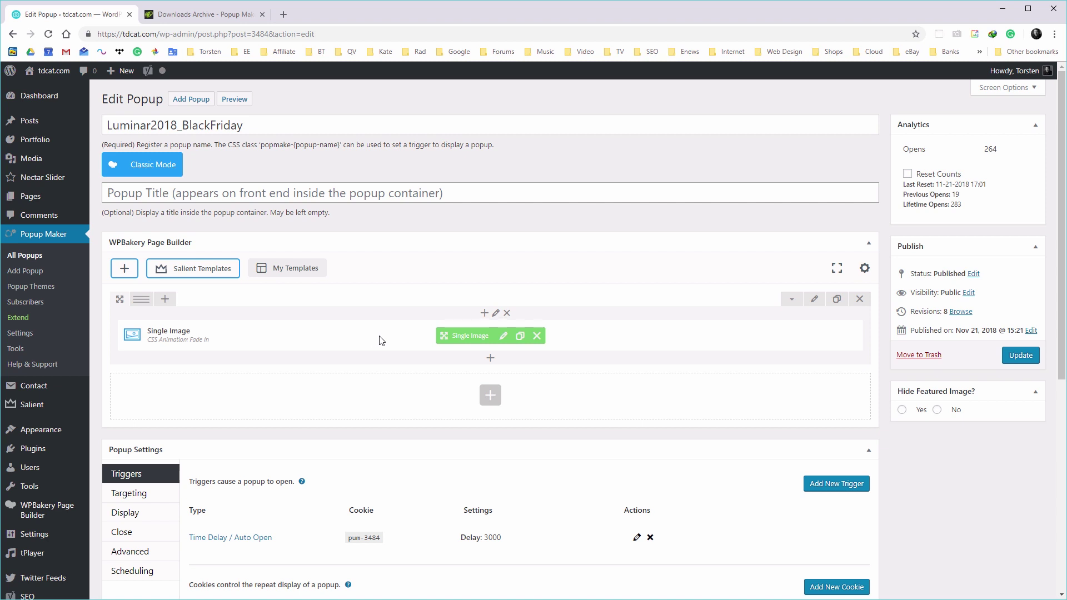
mouse_move(233, 345)
scroll(278, 351, "down", 1)
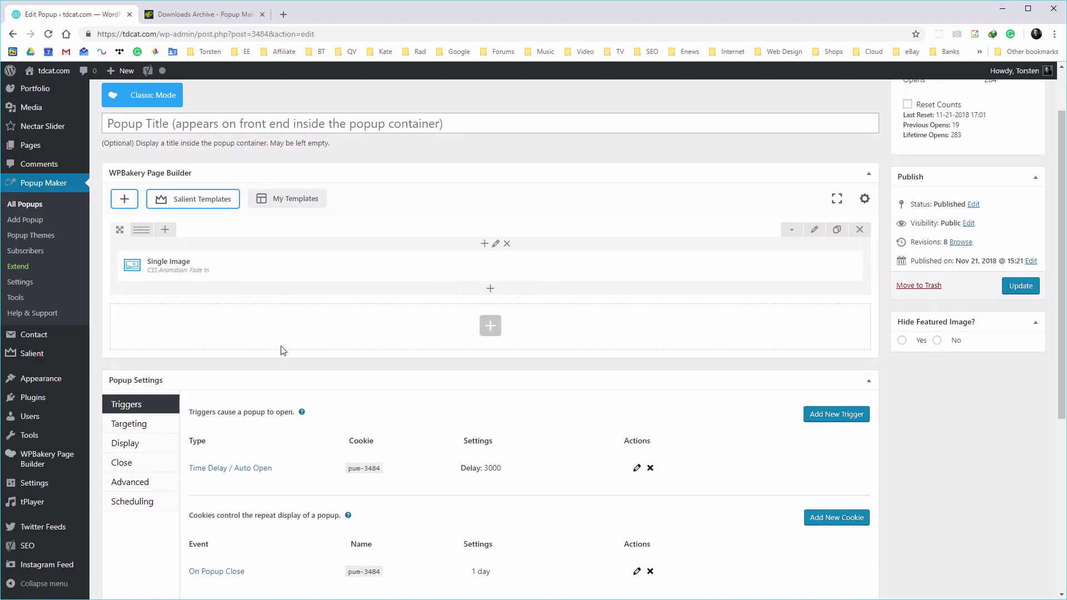
scroll(281, 350, "down", 2)
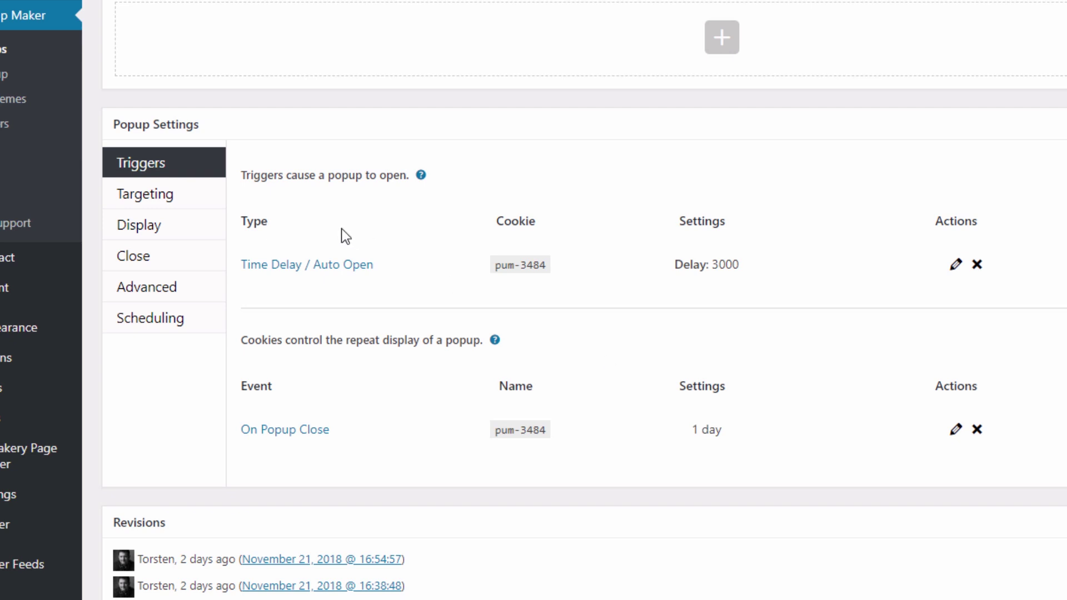
- Look through the available targeting conditions for the popup and add the Posts: With Tag condition
left_click(154, 209)
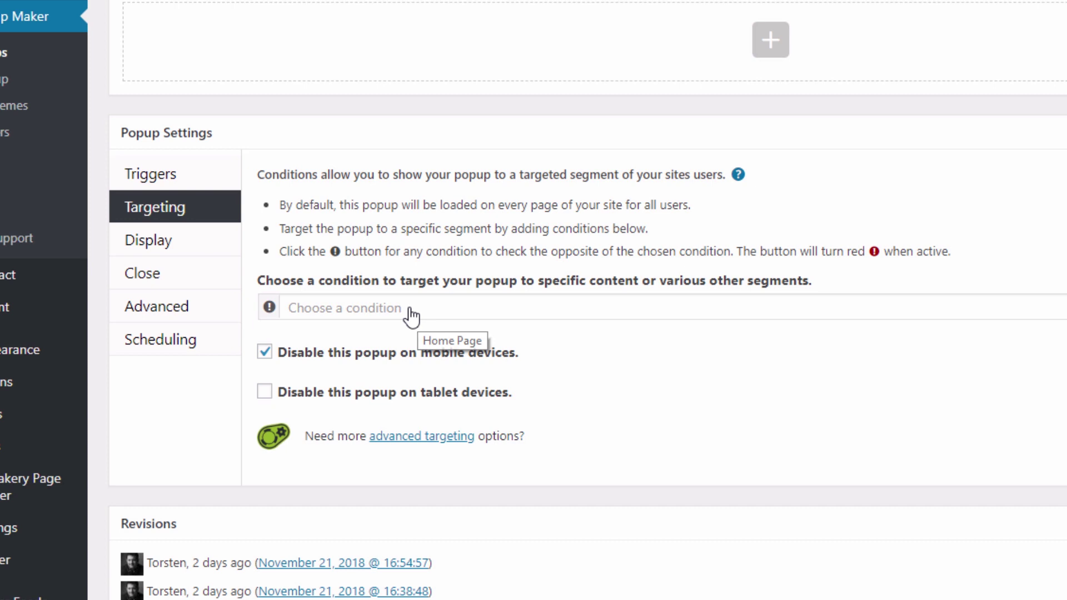
left_click(411, 315)
key("Up")
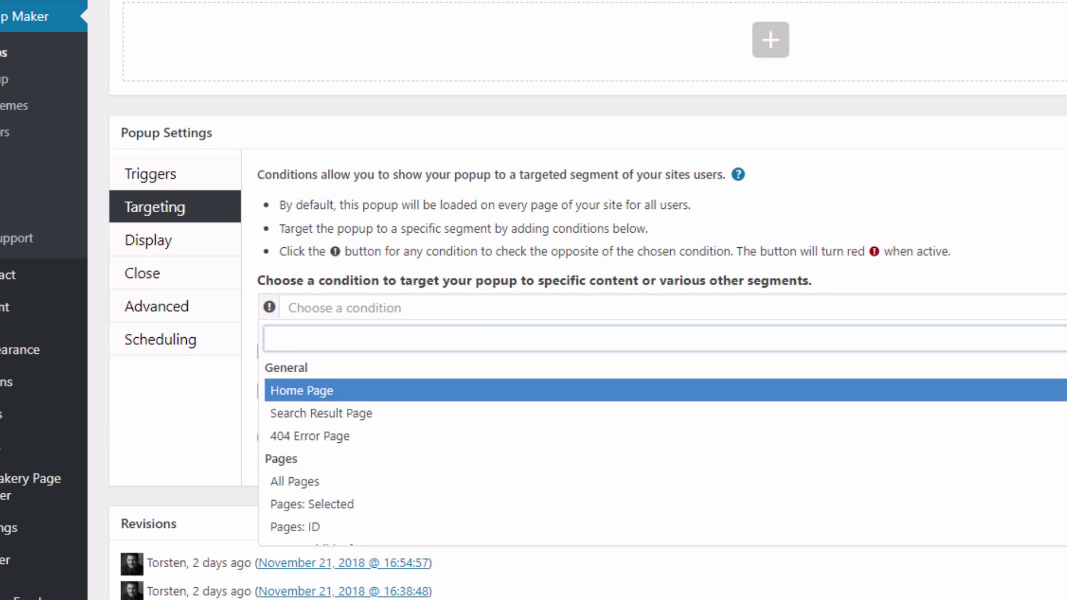
scroll(662, 444, "down", 6)
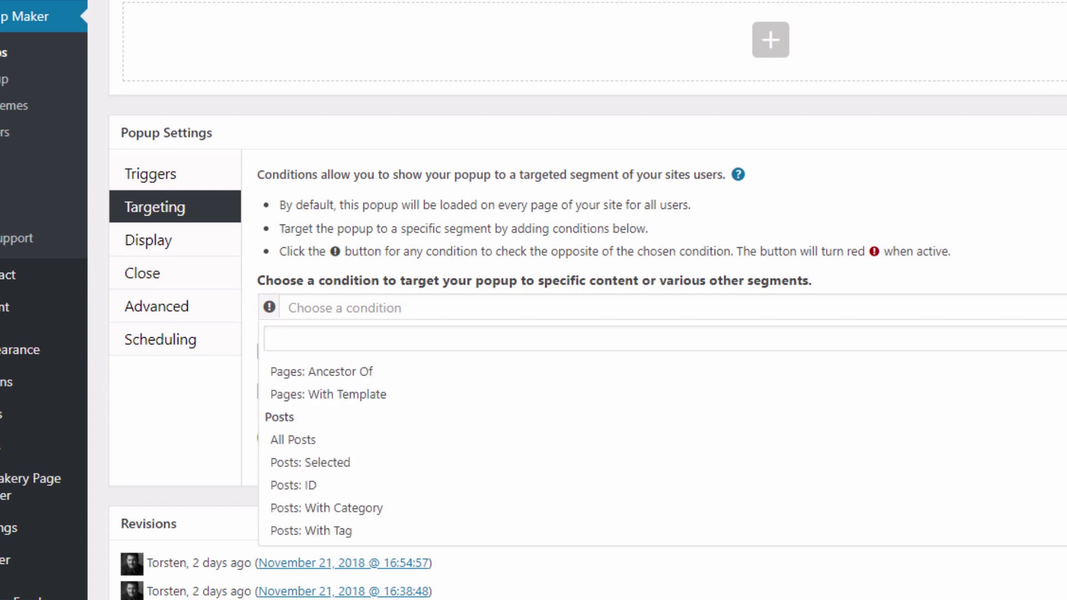
scroll(661, 444, "down", 3)
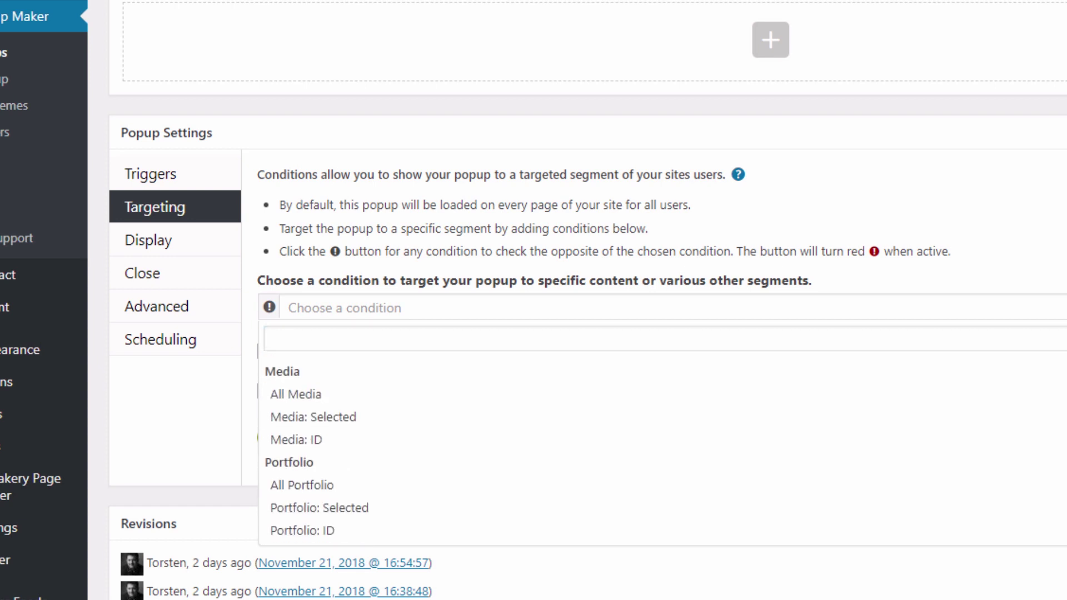
scroll(661, 445, "down", 2)
scroll(661, 445, "up", 3)
scroll(661, 445, "up", 3)
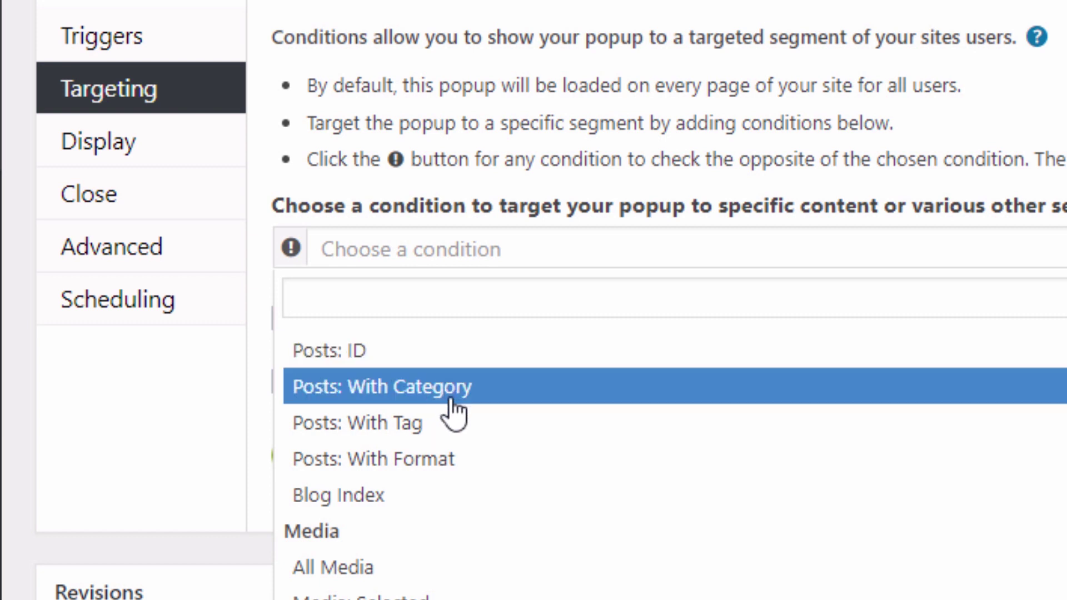
left_click(464, 428)
- Assign the photolemur 3 tag to the Posts: With Tag condition and add a Home Page condition joined with AND
left_click(672, 243)
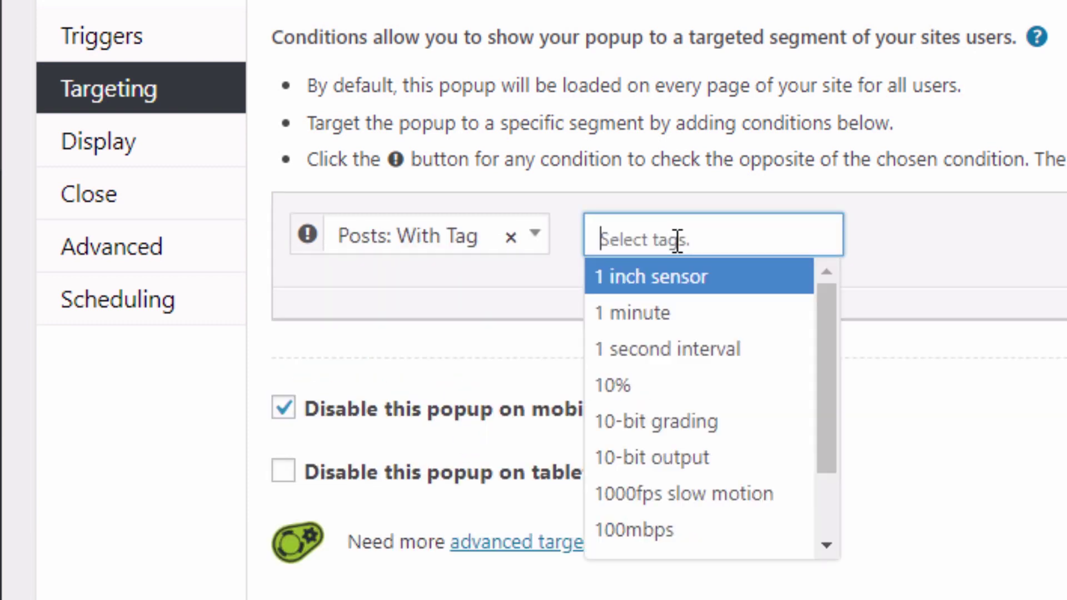
type("photole")
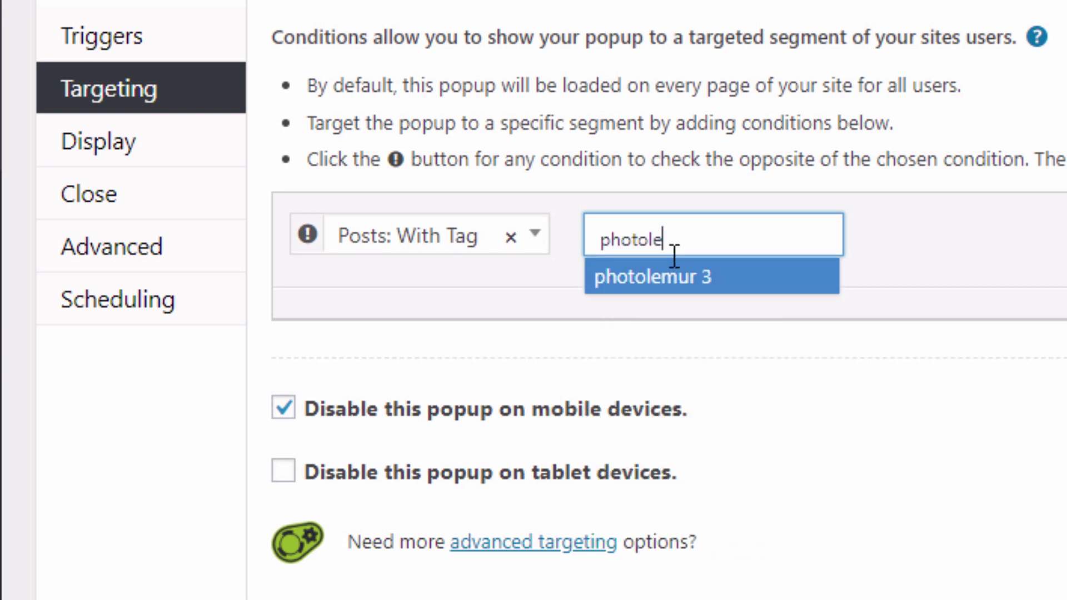
left_click(677, 281)
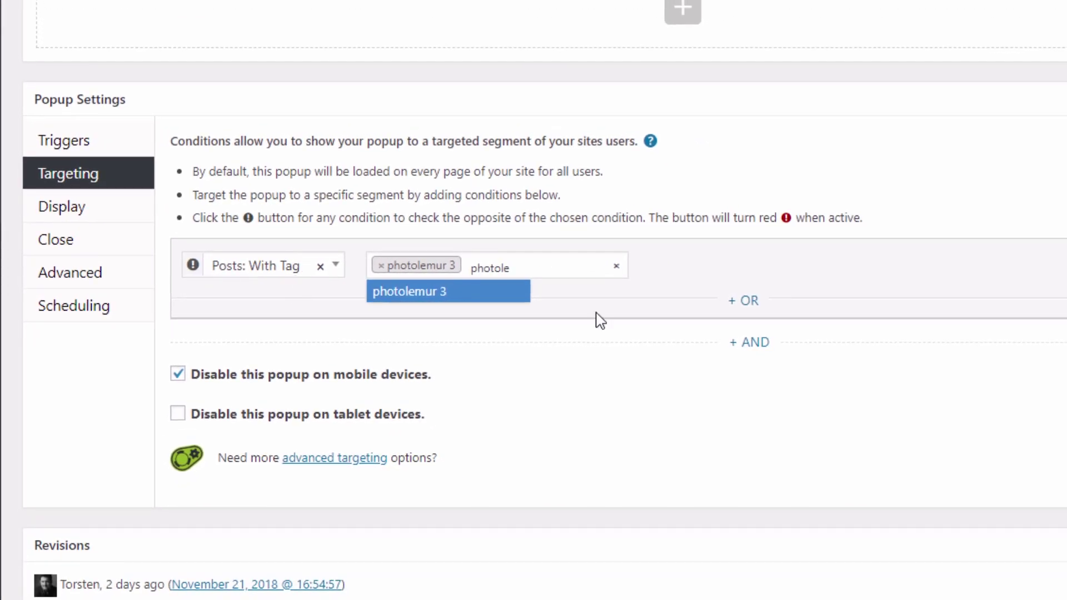
left_click(759, 348)
left_click(760, 351)
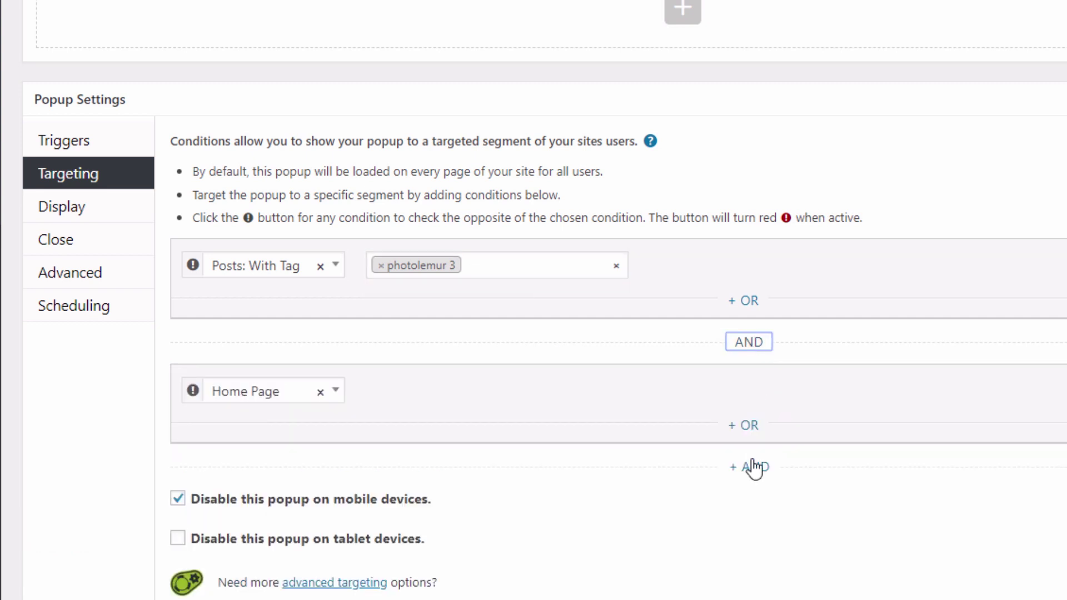
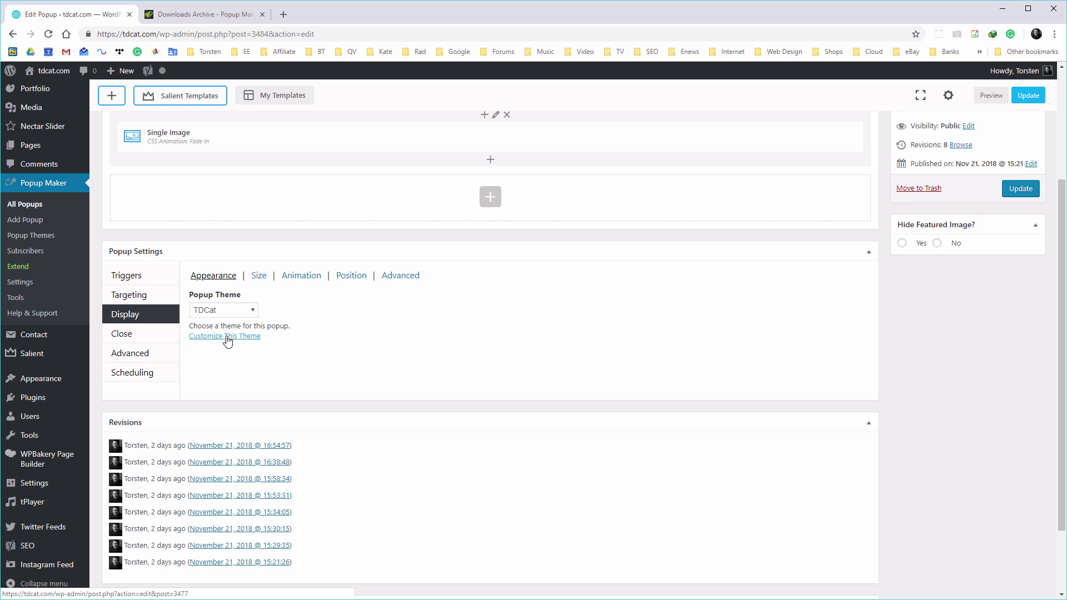
- Open the popup's TDCat theme for customization and examine its container, border and drop shadow settings alongside the theme preview
left_click(227, 336)
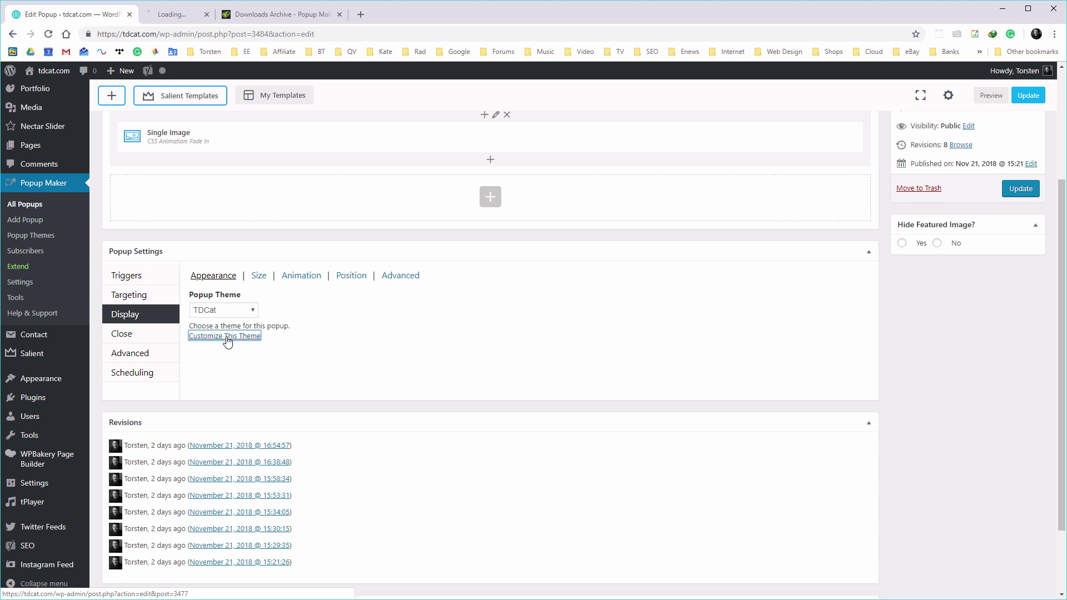
left_click(186, 16)
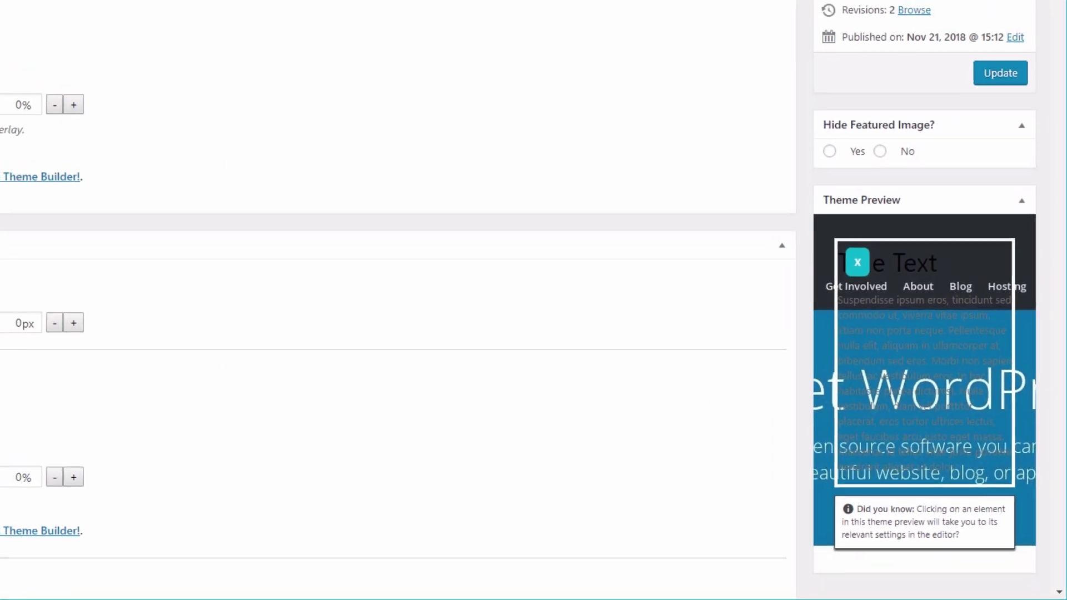
scroll(333, 334, "down", 5)
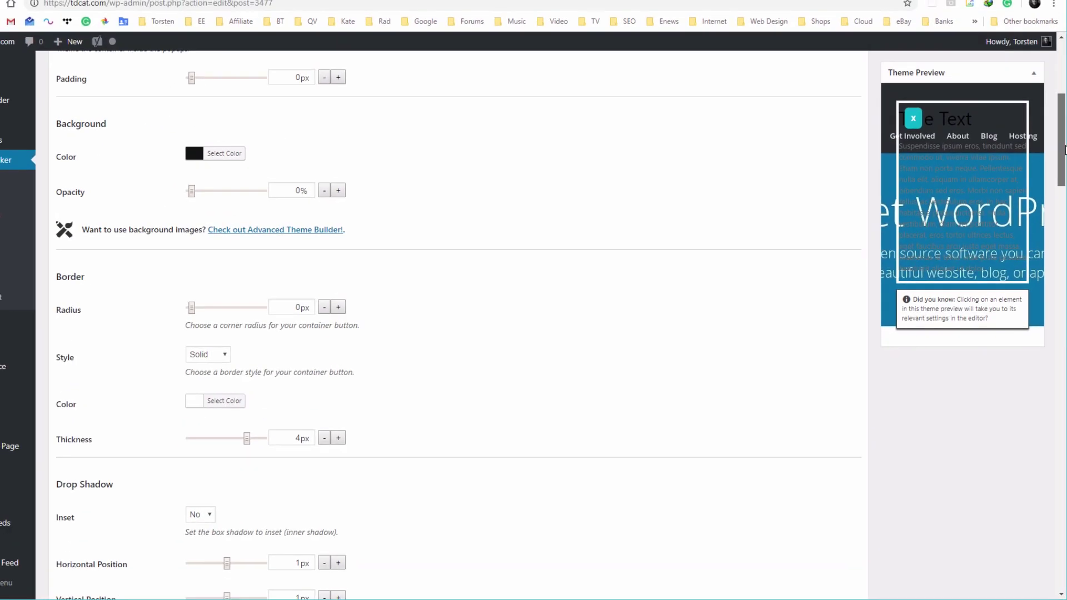
scroll(238, 556, "down", 2)
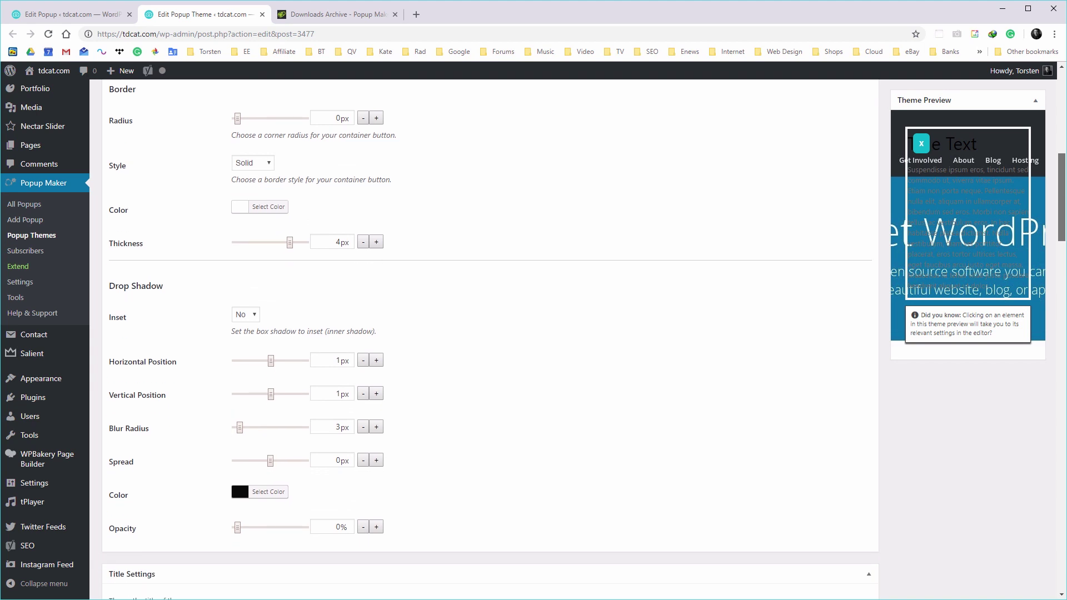
scroll(1062, 213, "down", 2)
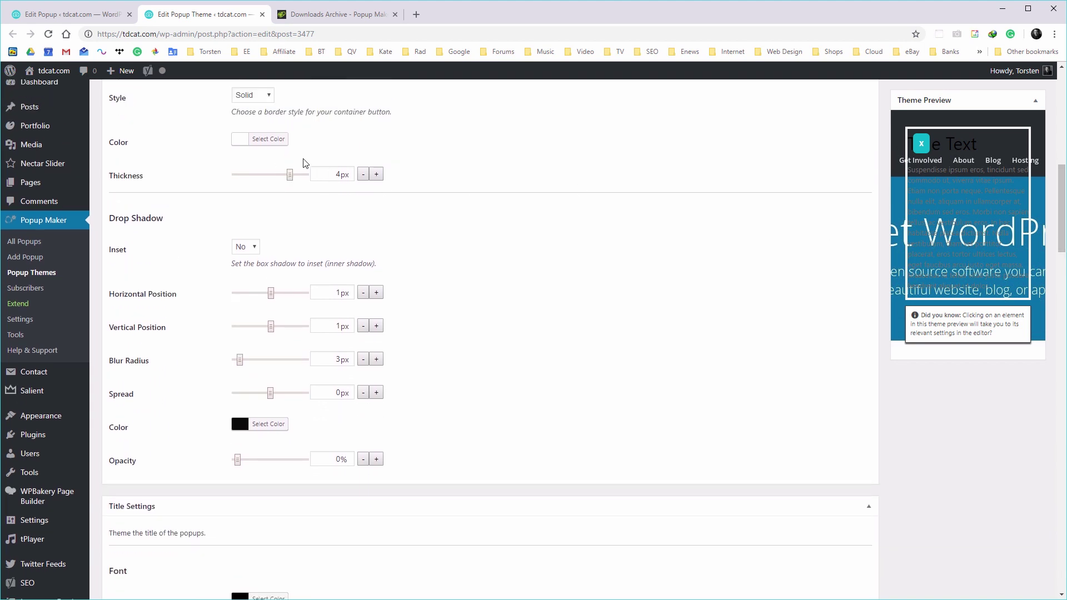
left_click_drag(1062, 192, 1035, 93)
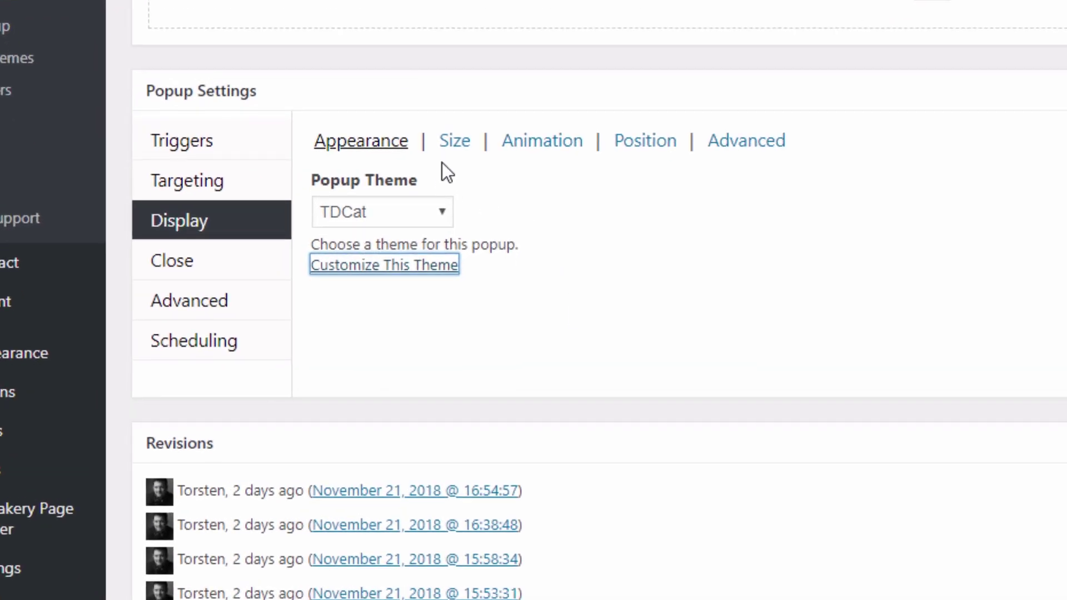
- Review the popup's size, animation, position and advanced display options, along with its close button and general advanced settings
left_click(459, 145)
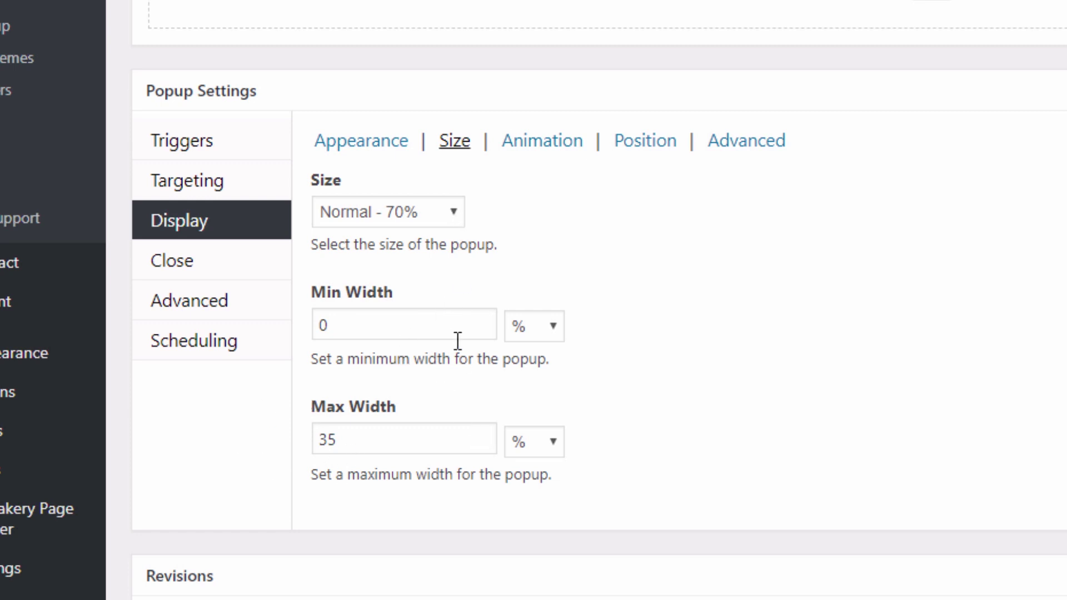
left_click(539, 144)
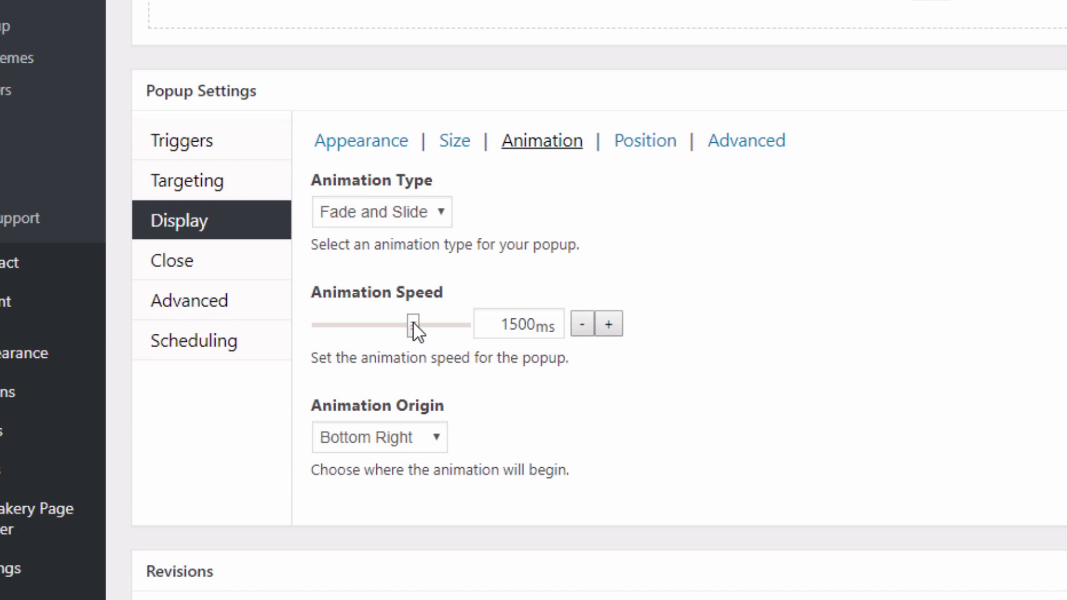
left_click(642, 142)
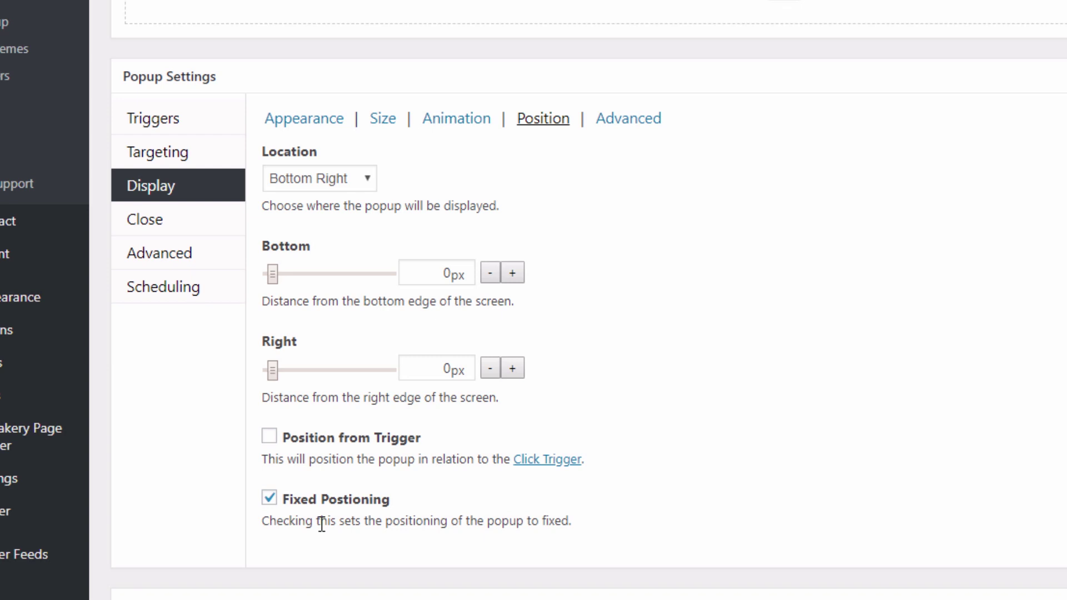
left_click(618, 126)
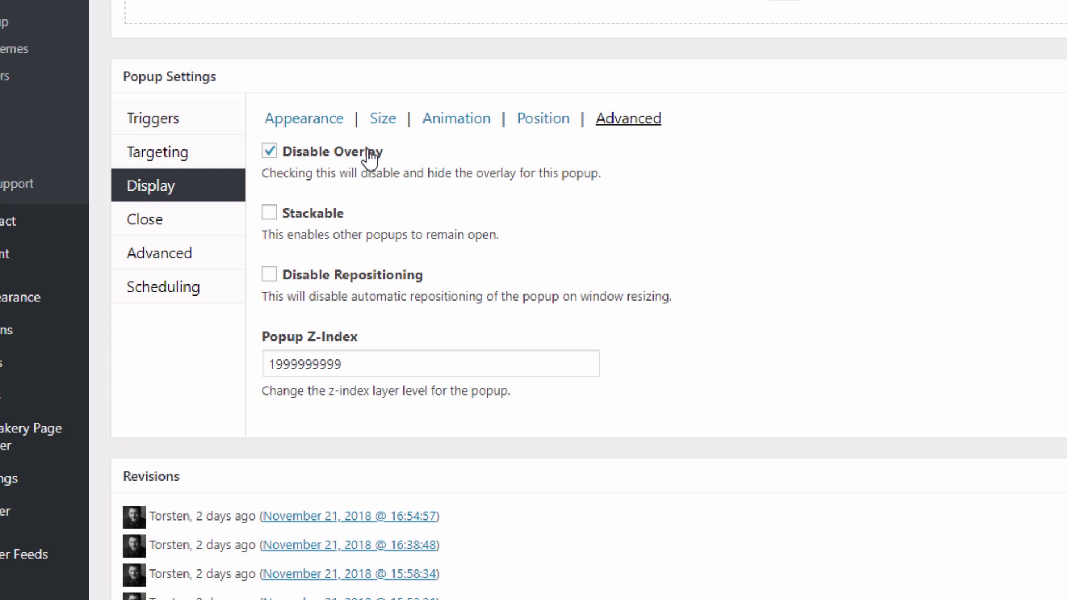
left_click(160, 223)
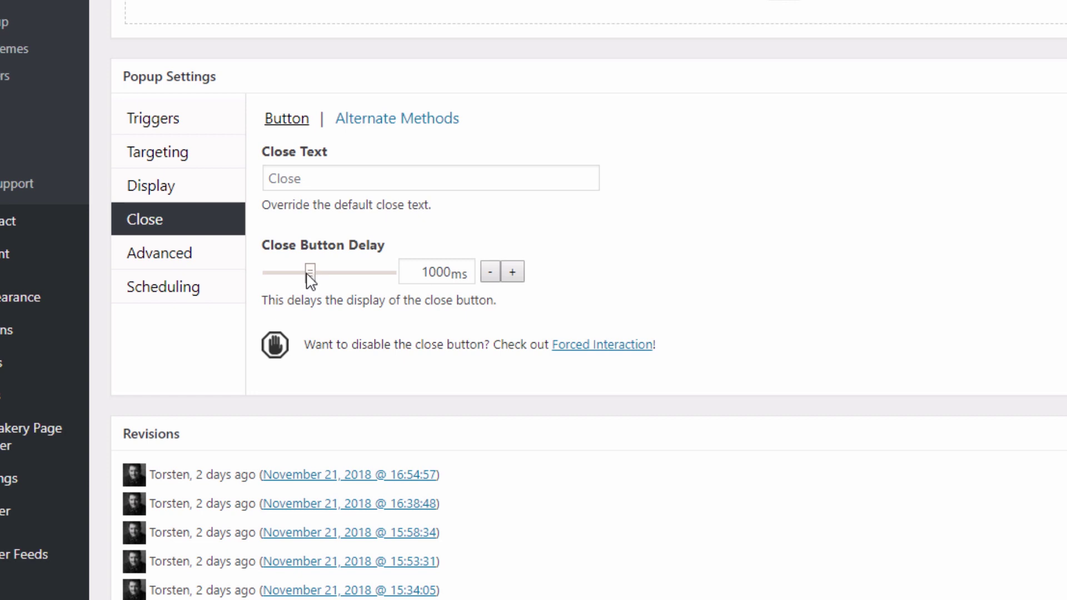
left_click(172, 260)
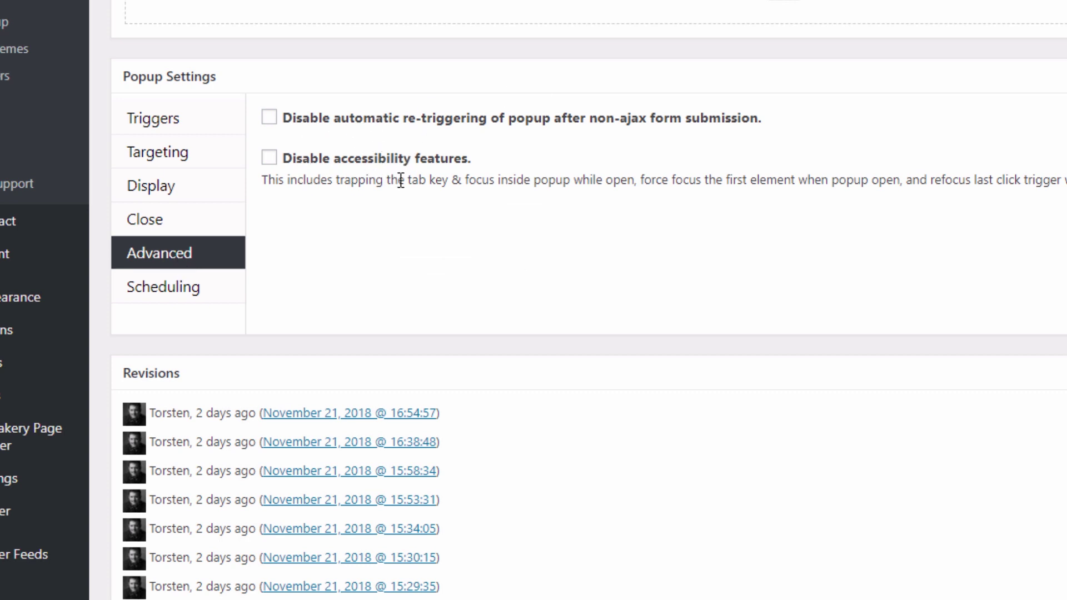
- Inspect the available schedule types and the Office Hours schedule settings, and close them without adding a schedule
left_click(151, 294)
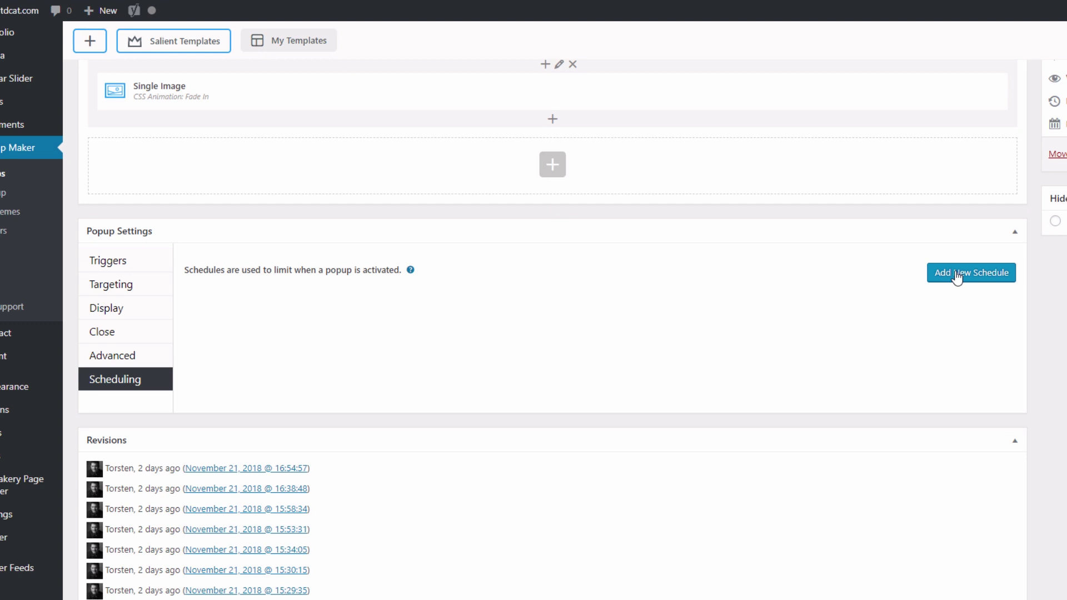
left_click(957, 275)
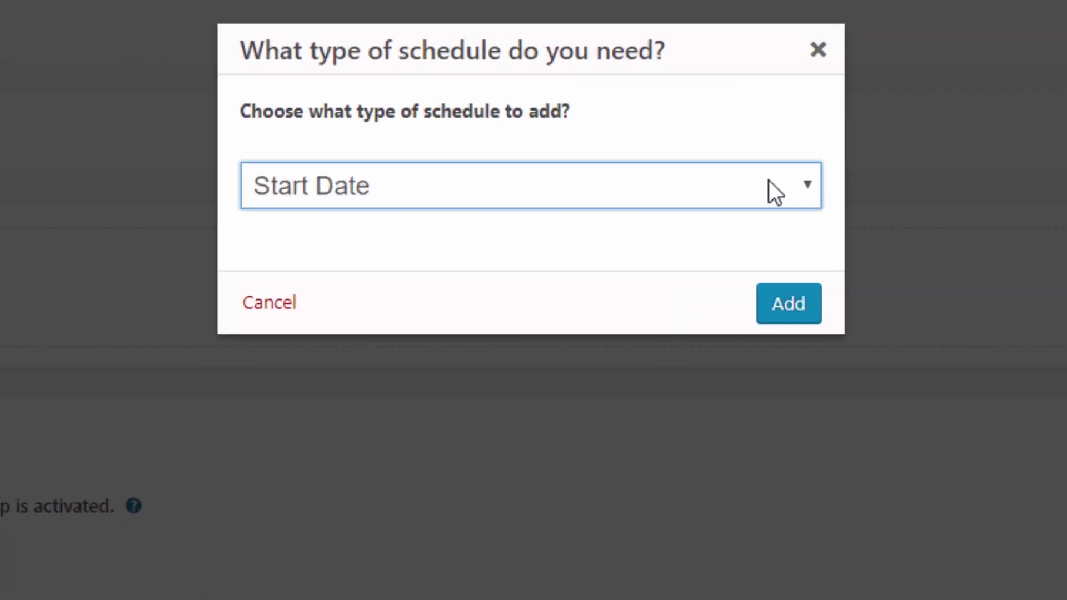
left_click(815, 194)
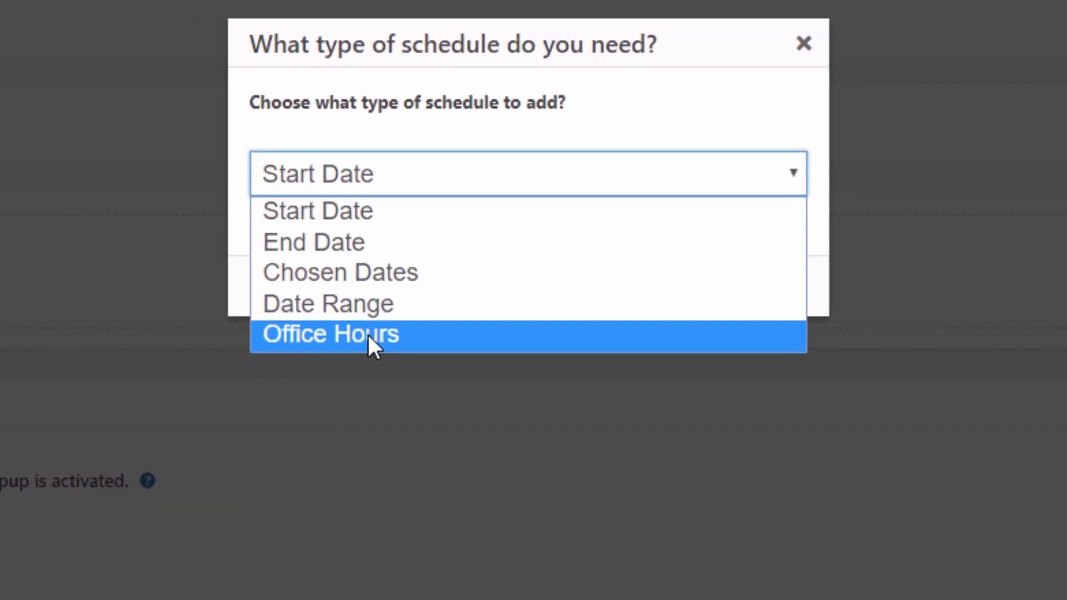
left_click(368, 337)
left_click(778, 291)
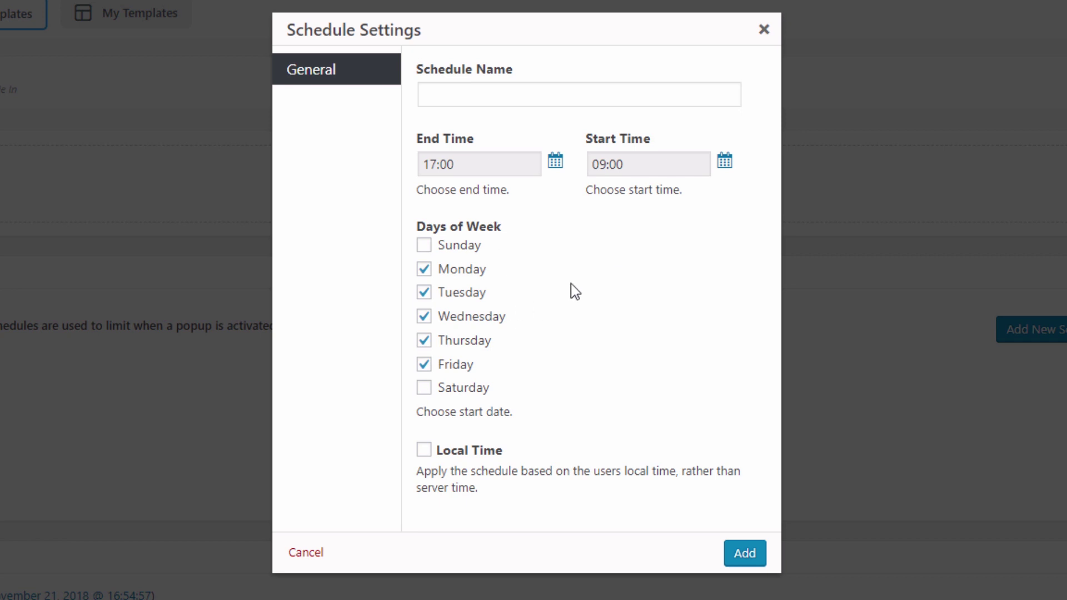
left_click(764, 33)
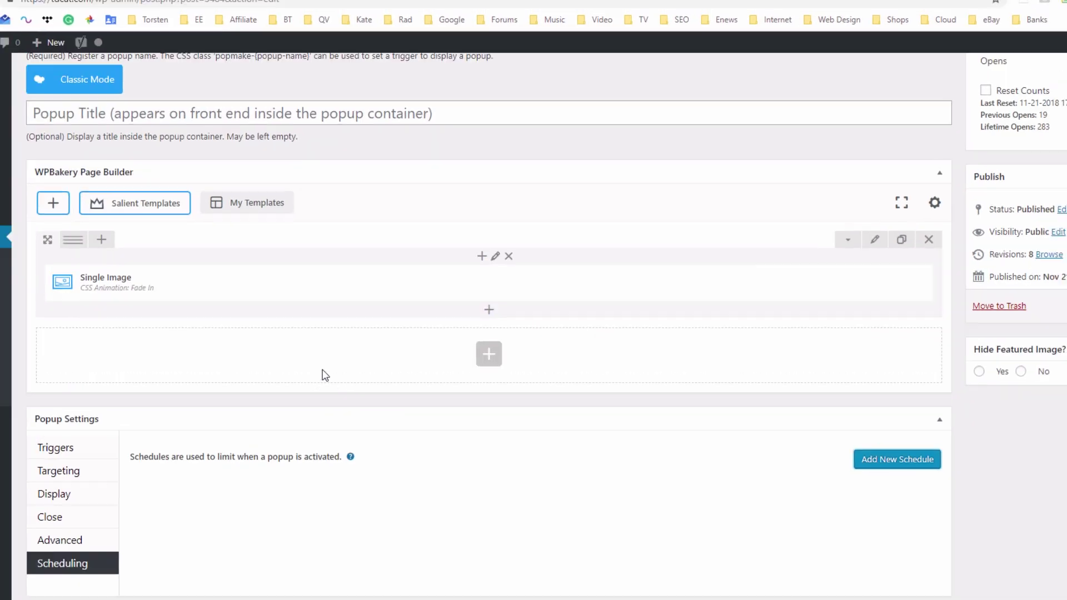
- Look over the popup's edit page once more and switch to the Popup Maker Premium Extensions page
scroll(190, 317, "down", 2)
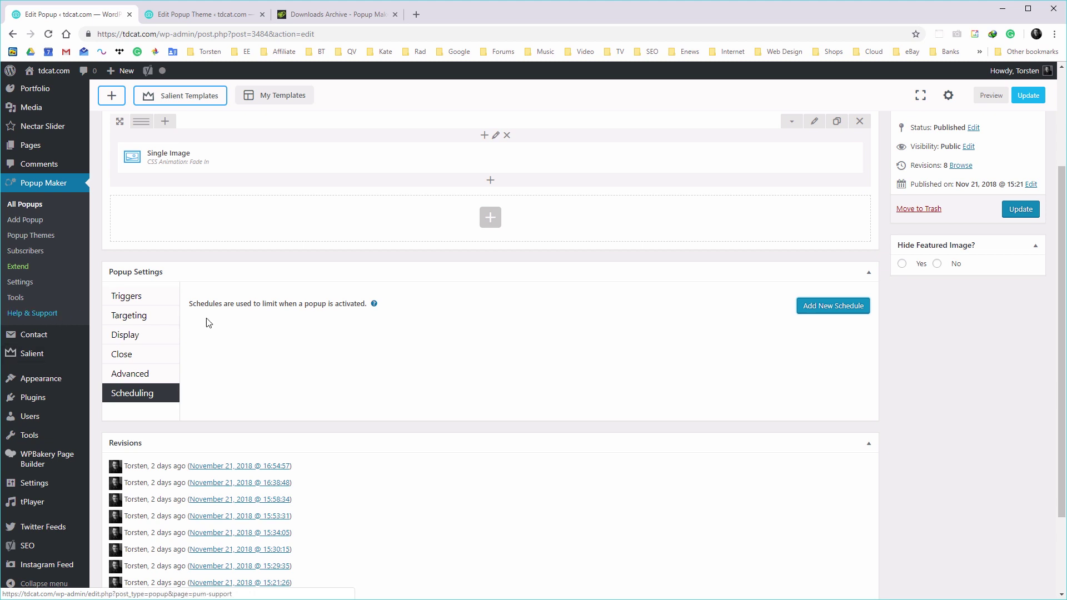
scroll(418, 411, "up", 3)
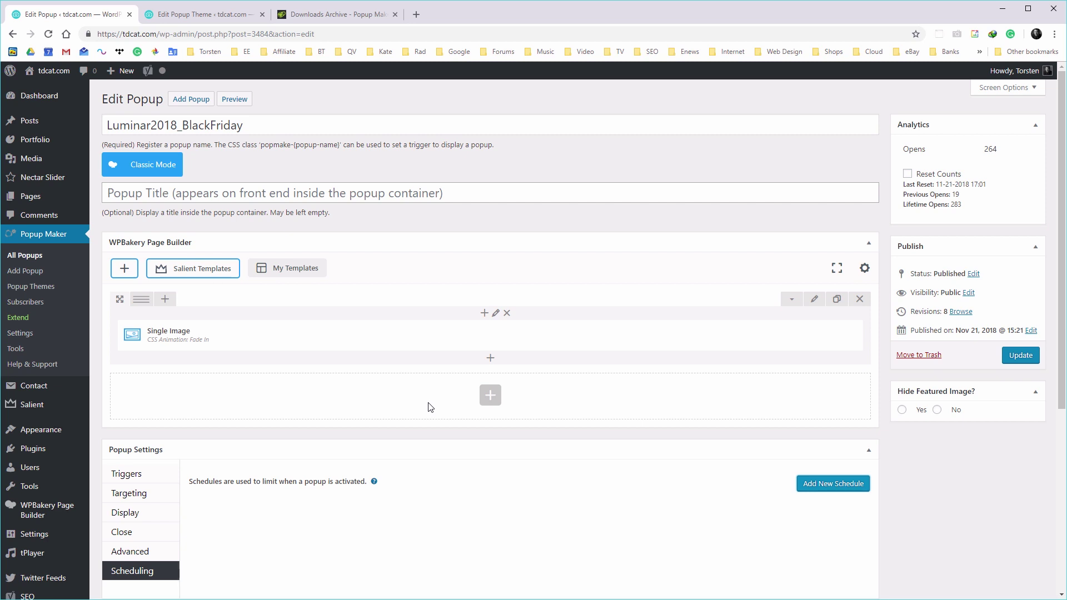
left_click(388, 8)
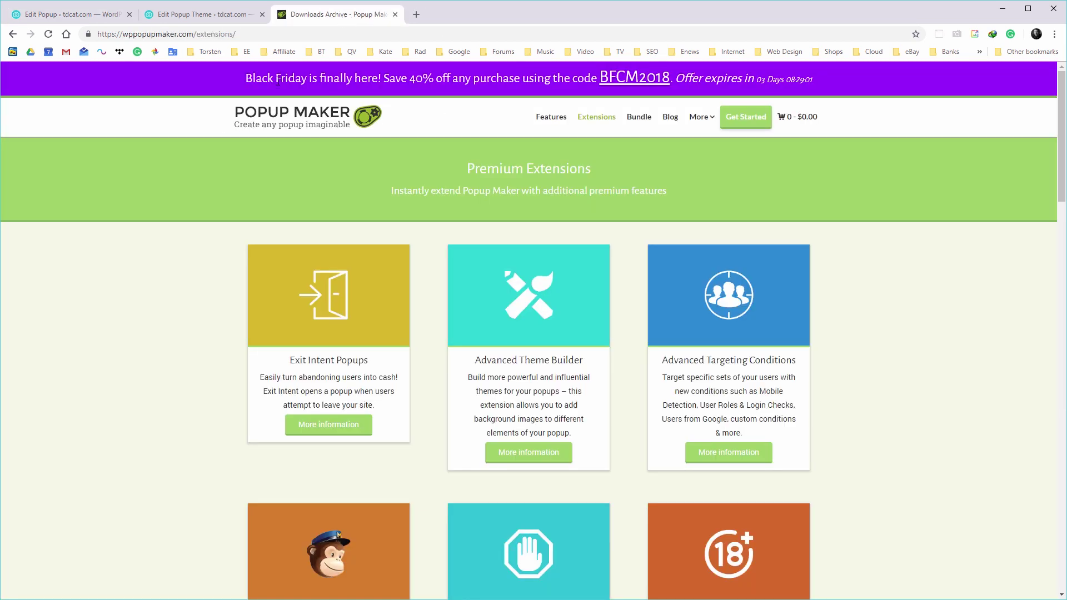